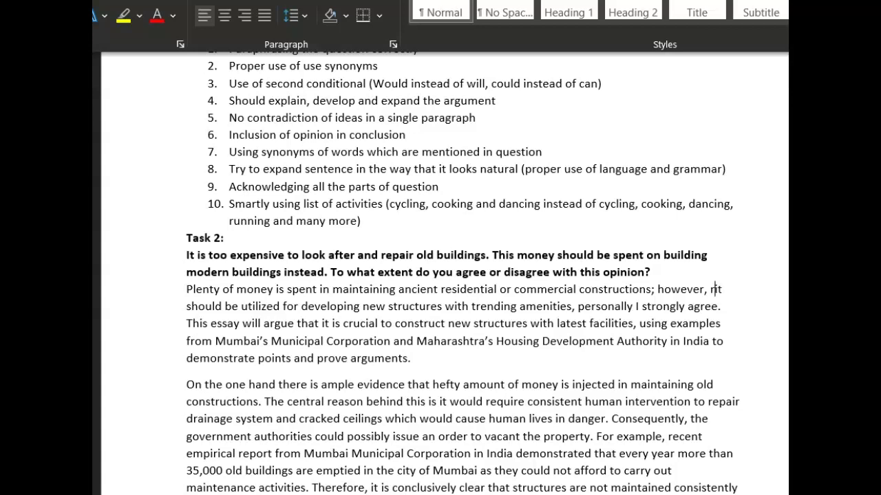
# Add the italic phrase 'frequently town planners suggest' after 'however,' and insert 'and' before 'personally'
pyautogui.write('quently town planners suggest it should be utilized for developing new structures with trending')
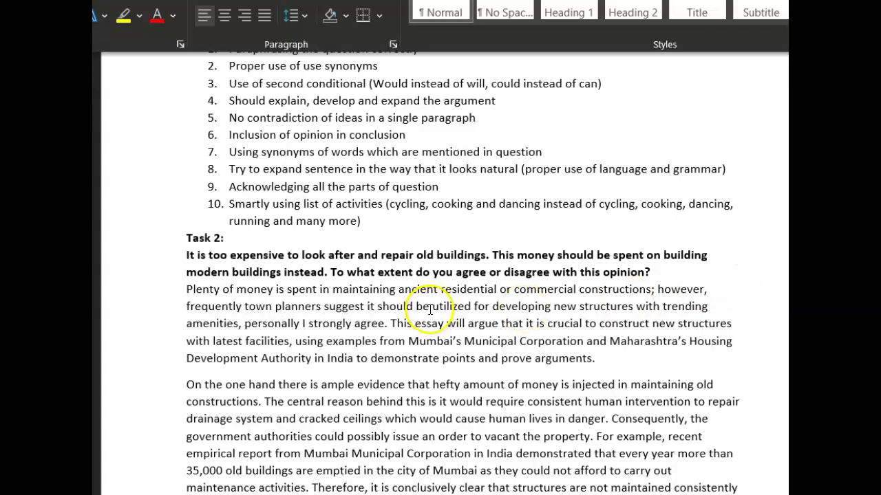
pyautogui.moveTo(366, 309); pyautogui.dragTo(186, 307)
pyautogui.click(236, 289)
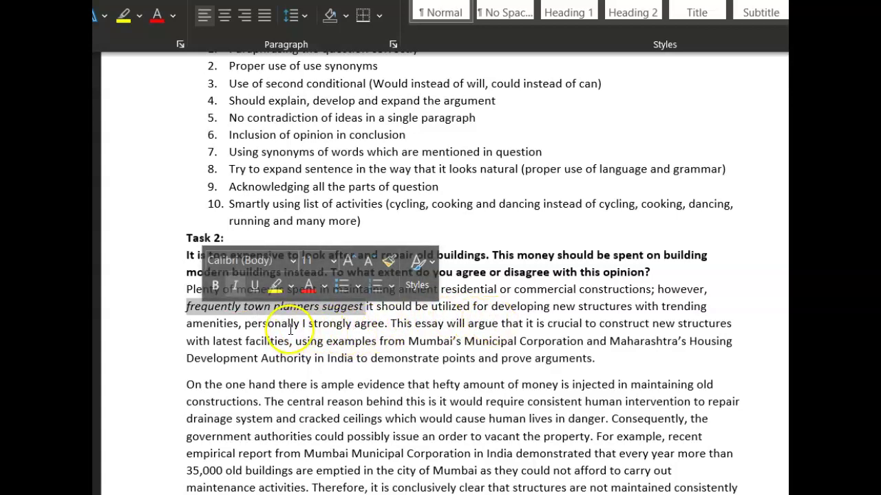
pyautogui.click(245, 324)
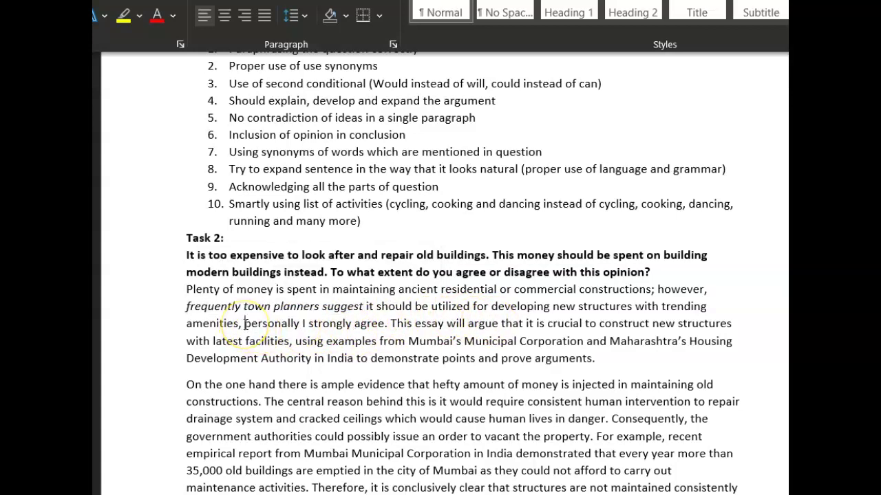
pyautogui.write('and')
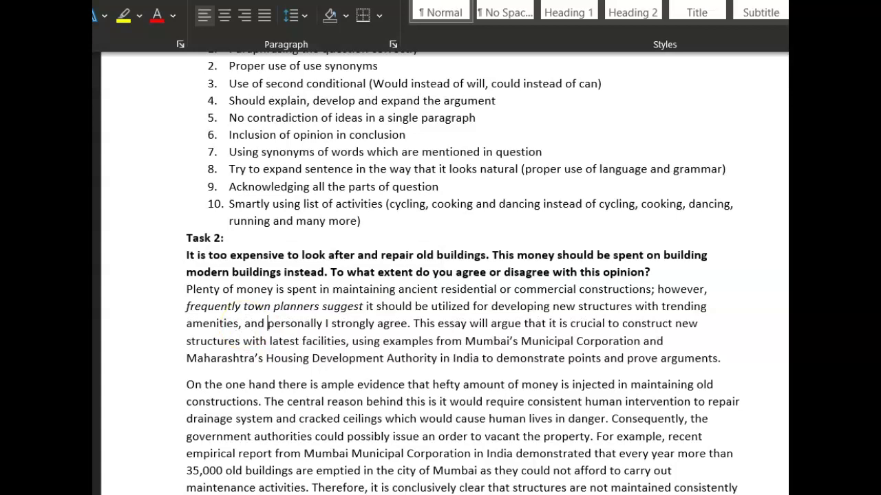
# Offer 'on trend' and 'relevant' as slash-separated alternatives to 'trending' before 'amenities'
pyautogui.click(711, 308)
pyautogui.write('on trne')
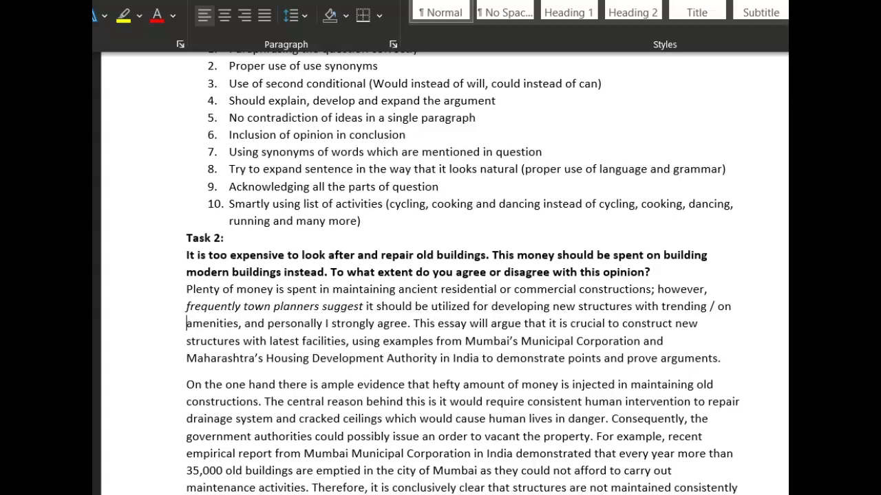
pyautogui.press('BackSpace')
pyautogui.press('BackSpace')
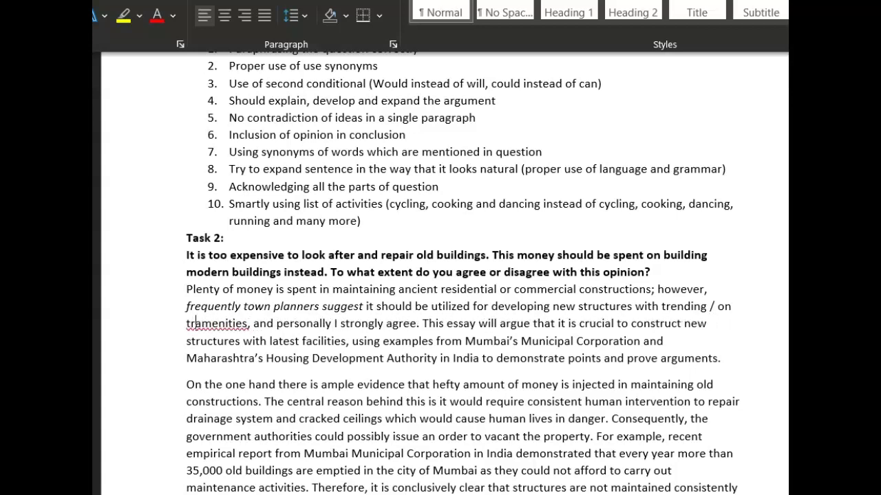
pyautogui.press('BackSpace')
pyautogui.write('end')
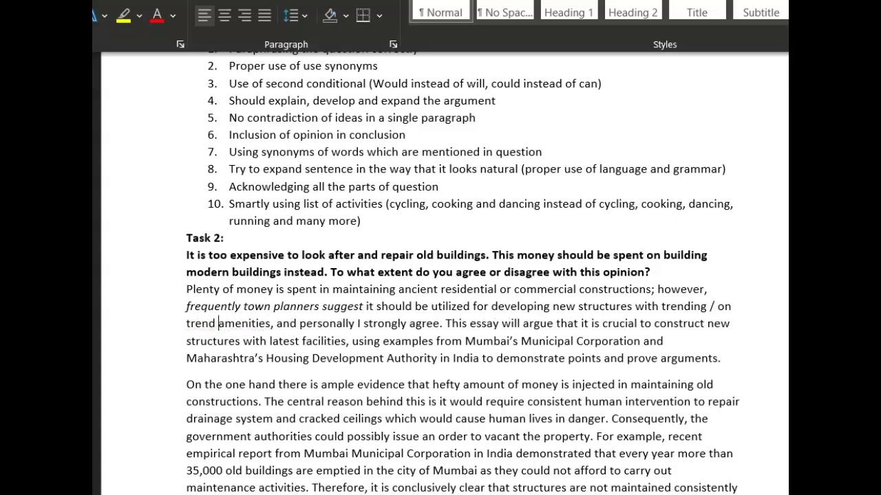
pyautogui.write(' ?')
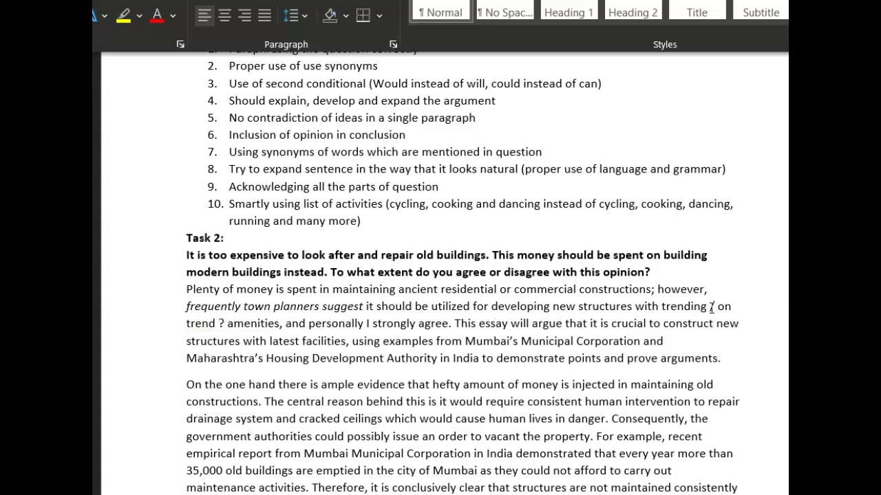
pyautogui.press('BackSpace')
pyautogui.press('BackSpace')
pyautogui.write('?')
pyautogui.press('BackSpace')
pyautogui.press('BackSpace')
pyautogui.press('BackSpace')
pyautogui.write('?')
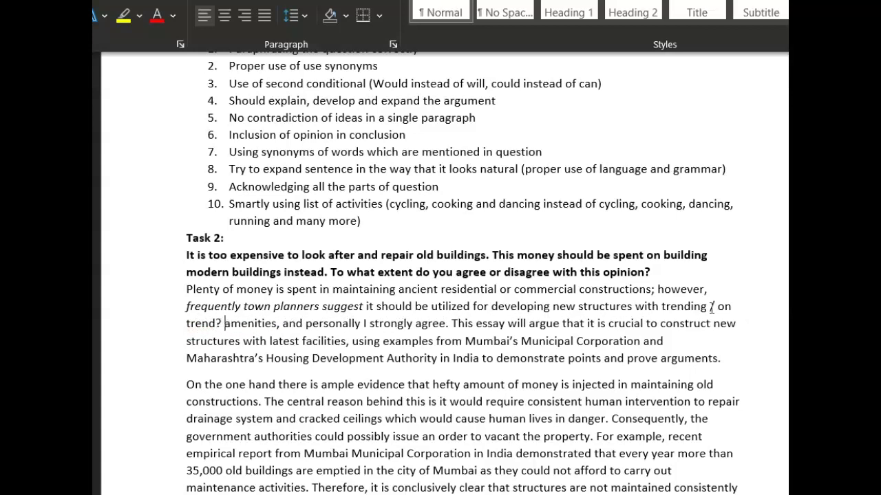
pyautogui.press('BackSpace')
pyautogui.press('BackSpace')
pyautogui.write('/ relevant amenities,')
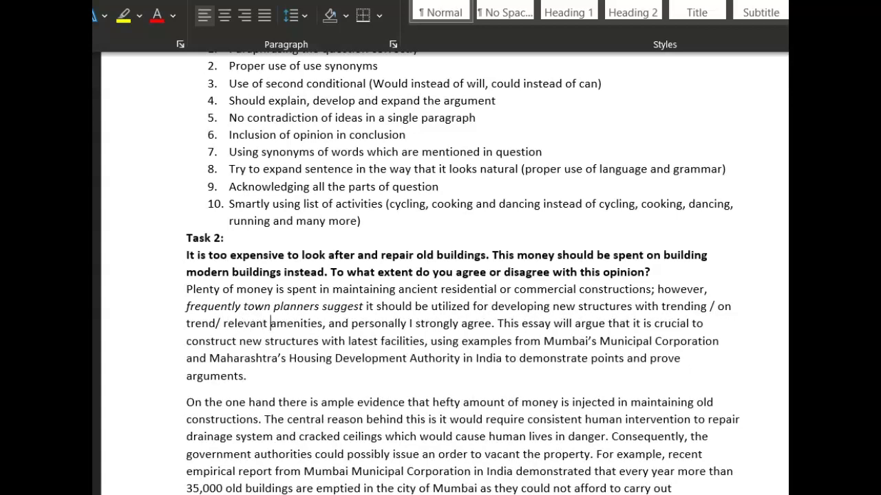
# Follow 'relevant amenities' with the examples '.... Such as work spaces and gyms'
pyautogui.click(323, 328)
pyautogui.write(',')
pyautogui.press('Left')
pyautogui.write('.... suc')
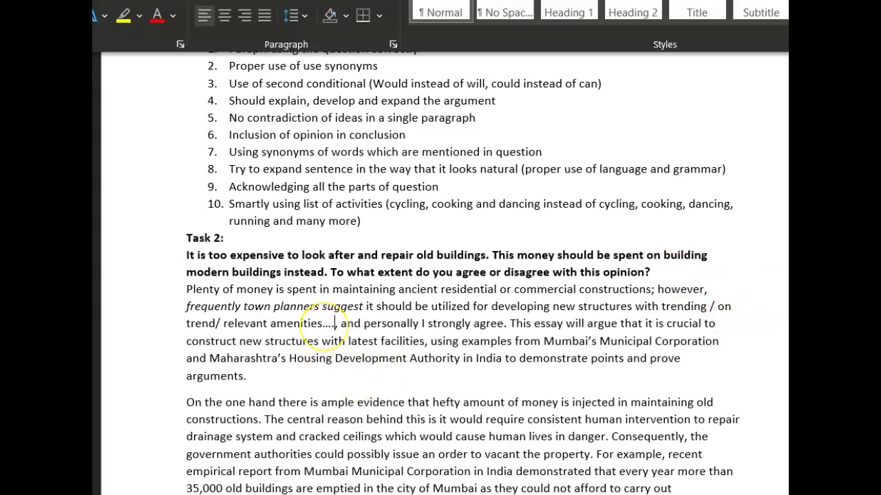
pyautogui.write('h as ')
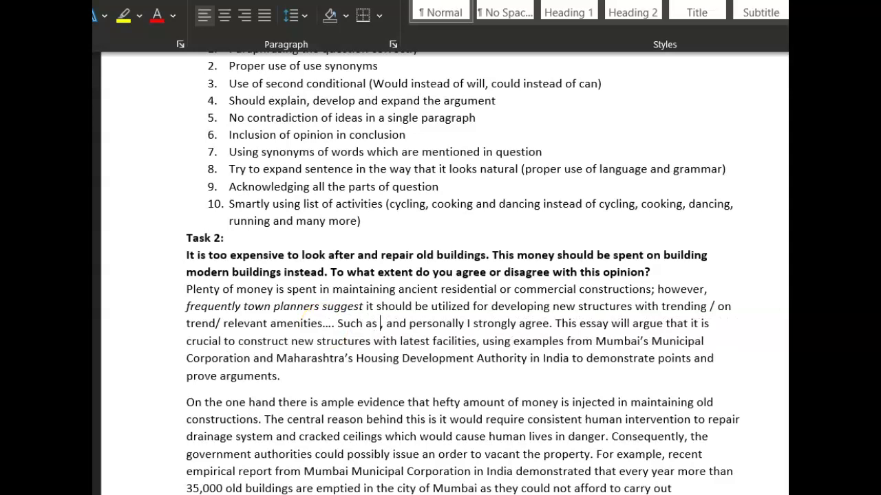
pyautogui.write('work space')
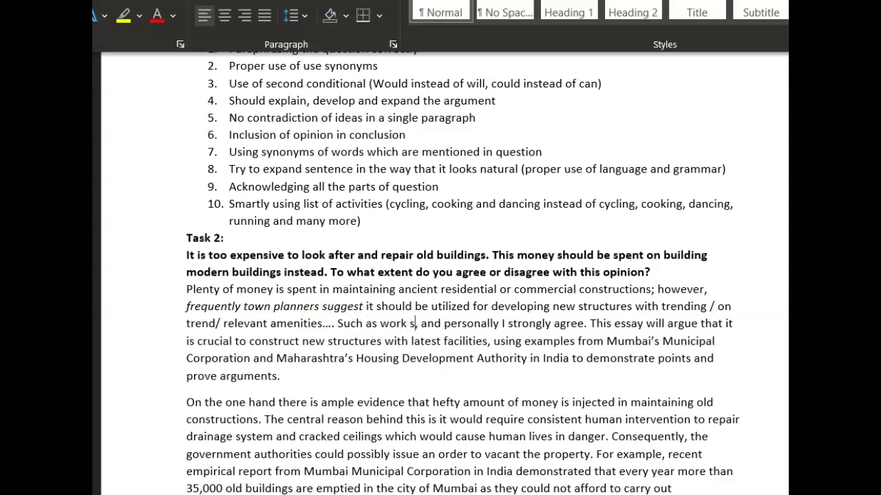
pyautogui.write('s nad')
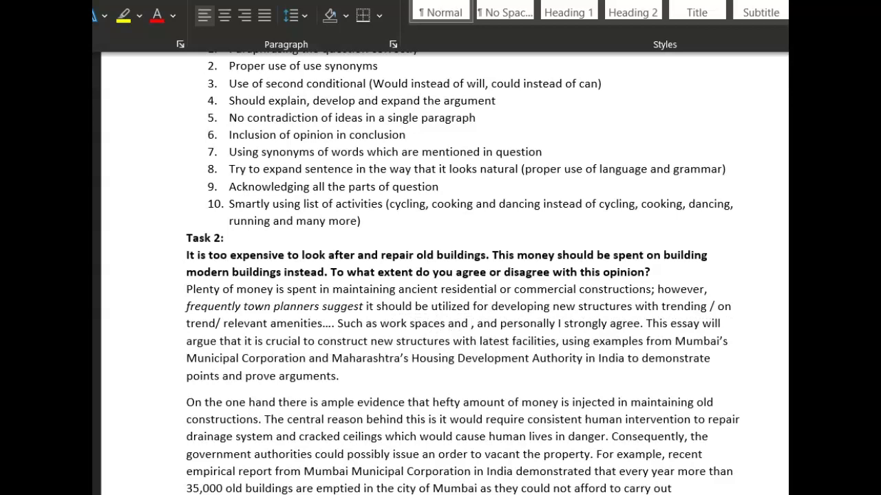
pyautogui.write('gyms')
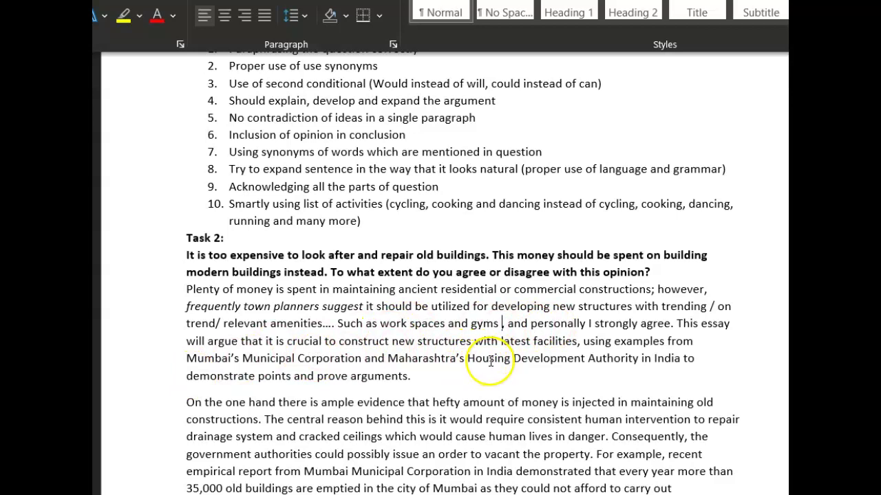
pyautogui.moveTo(637, 355); pyautogui.dragTo(194, 358)
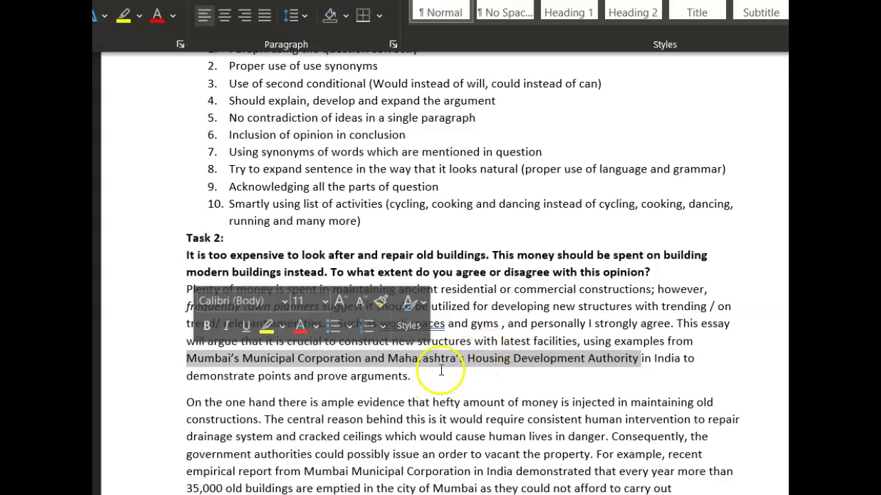
pyautogui.click(434, 376)
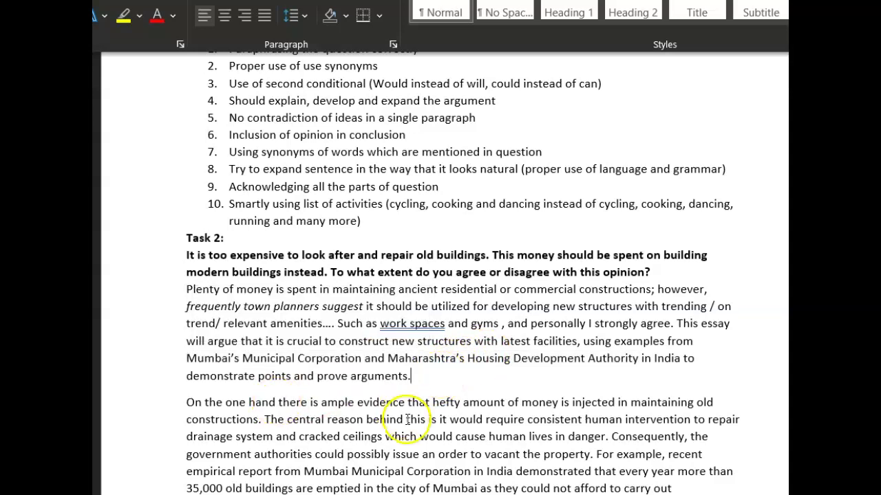
# Change 'amount' to 'amounts' and underline the words 'hefty' and 'Plenty'
pyautogui.click(505, 403)
pyautogui.write('s')
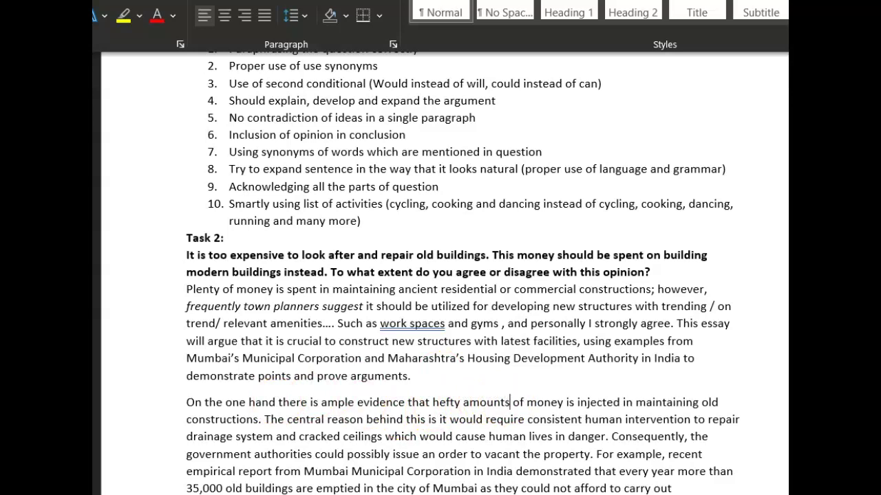
pyautogui.doubleClick(444, 403)
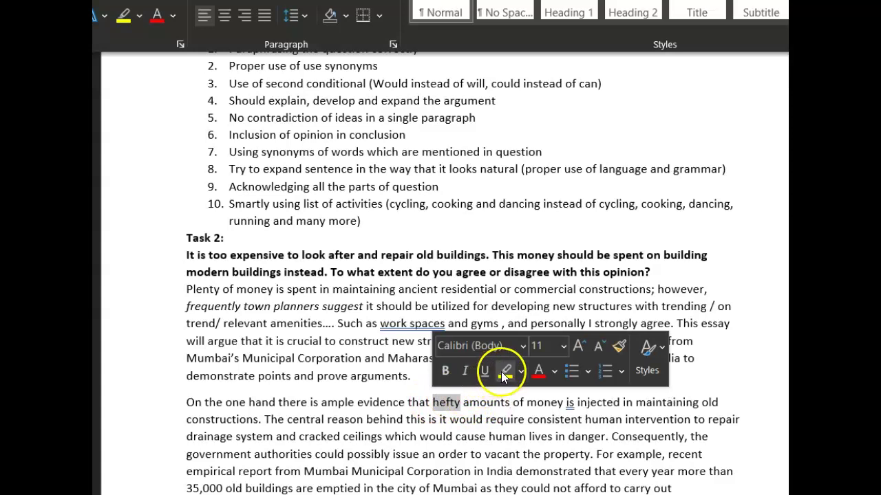
pyautogui.click(485, 372)
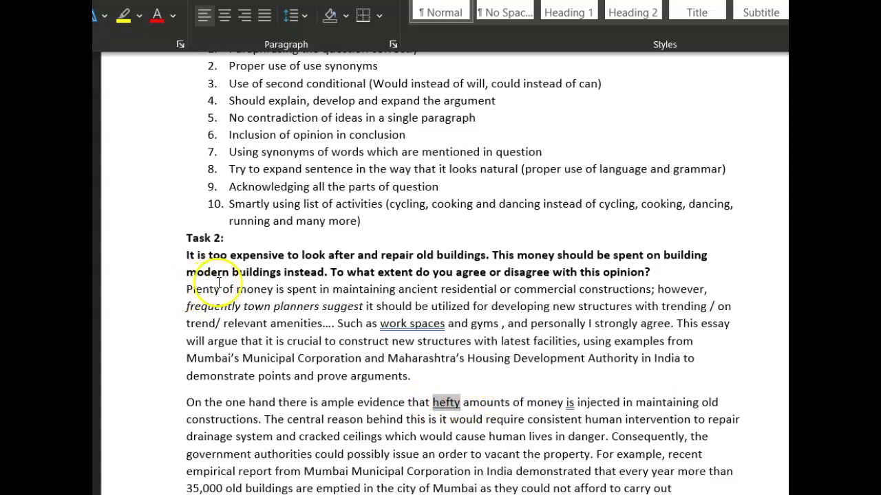
pyautogui.doubleClick(189, 290)
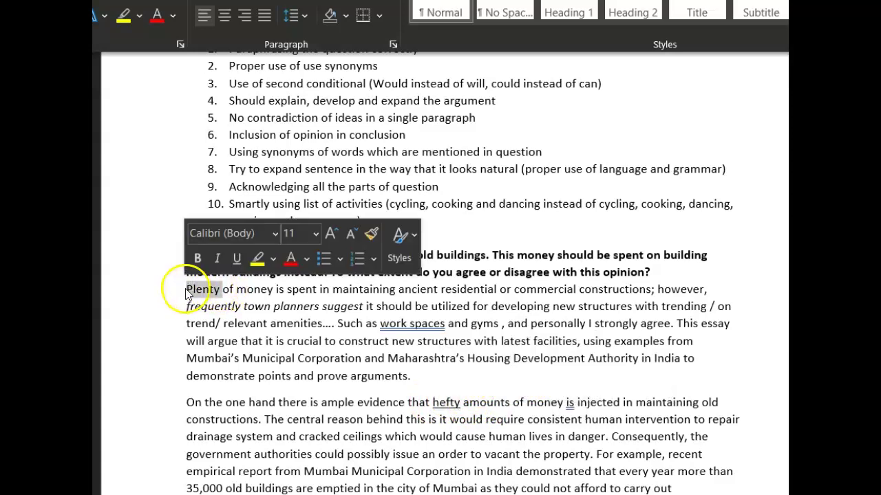
pyautogui.click(237, 259)
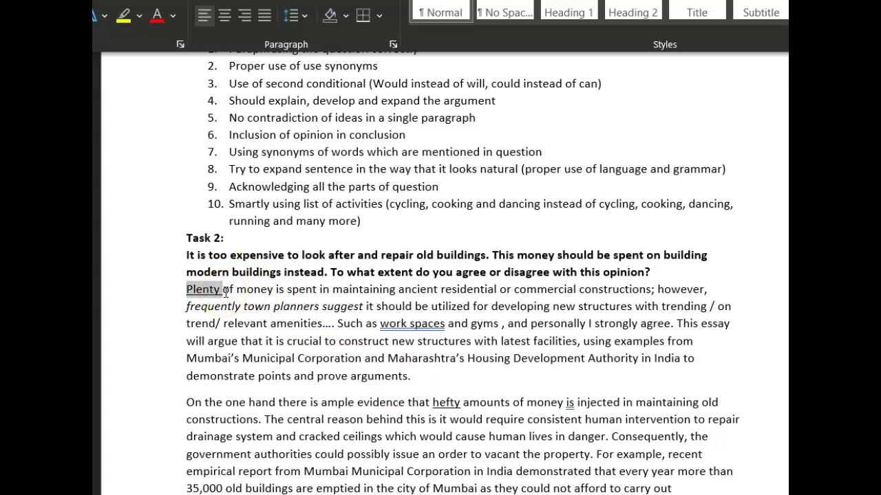
# Add '/ substantial / significant' as alternatives after 'hefty'
pyautogui.click(463, 401)
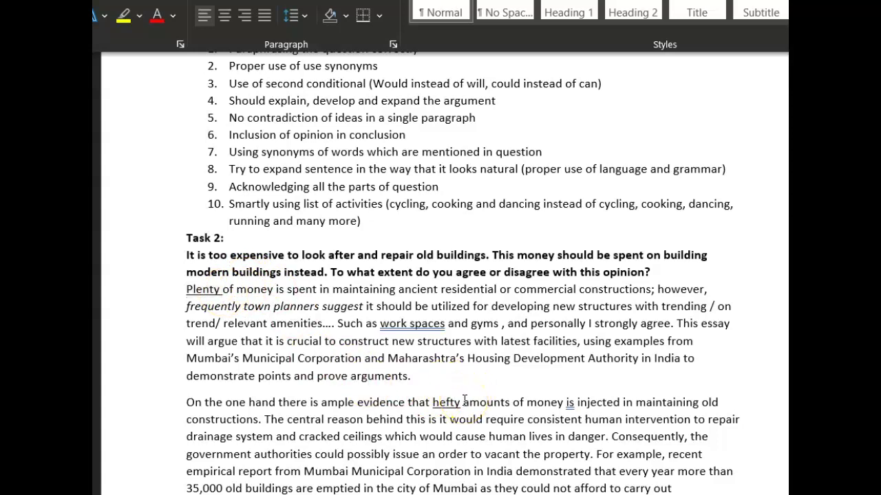
pyautogui.write('/')
pyautogui.click(471, 399)
pyautogui.write('subst')
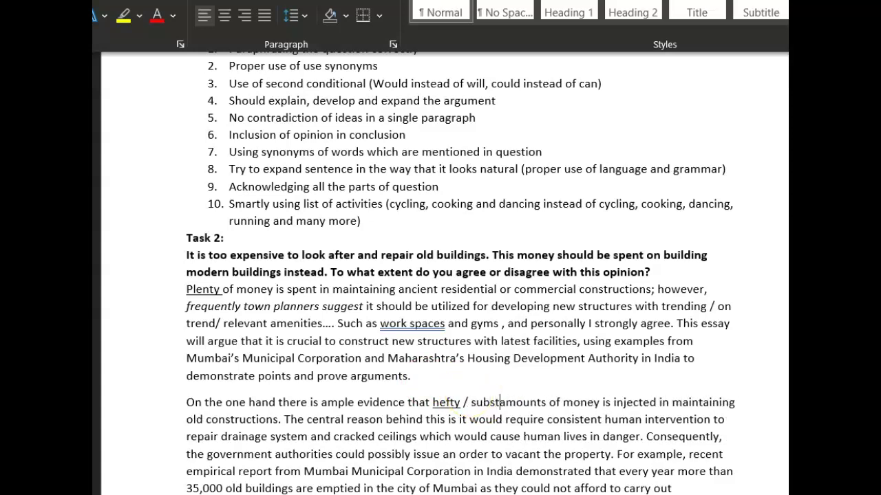
pyautogui.write('antial .')
pyautogui.press('BackSpace')
pyautogui.press('BackSpace')
pyautogui.write('/ significANT')
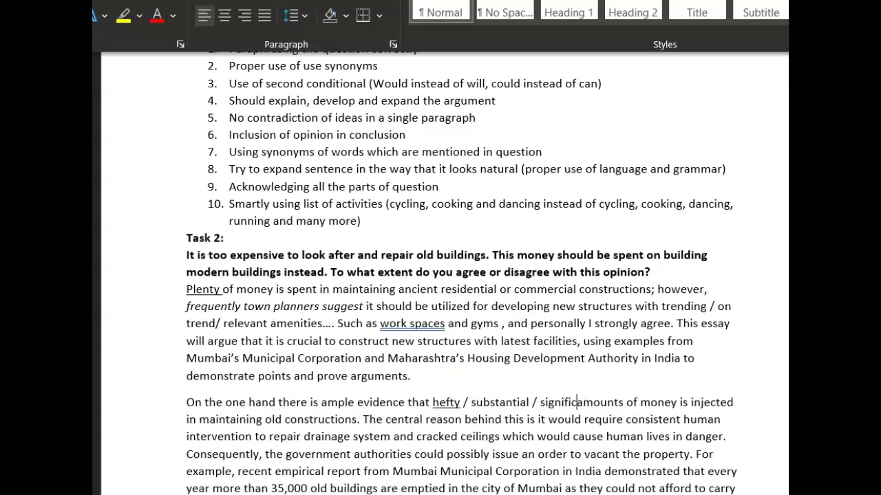
pyautogui.press('BackSpace')
pyautogui.press('BackSpace')
pyautogui.press('BackSpace')
pyautogui.write('ant')
pyautogui.press('BackSpace')
pyautogui.write('t a')
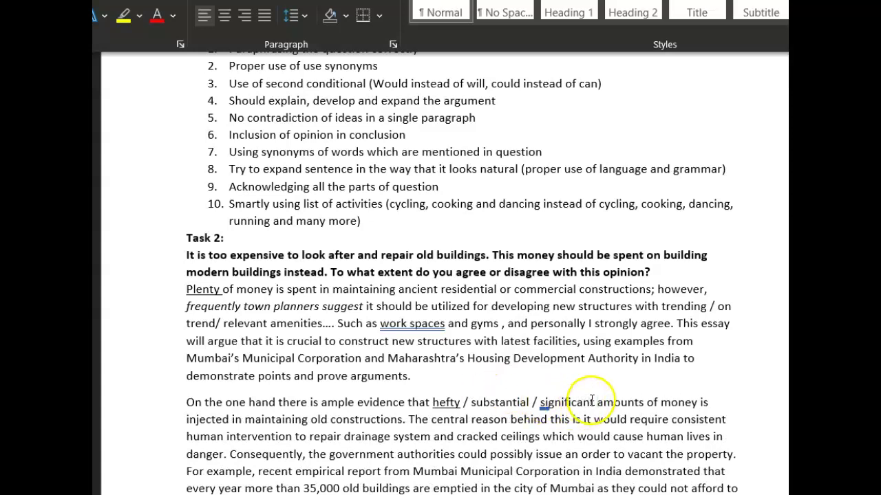
# Italicise 'substantial / significant' and make the text read 'consistent, lengthy and laborious human intervention'
pyautogui.moveTo(594, 403); pyautogui.dragTo(483, 406)
pyautogui.click(515, 375)
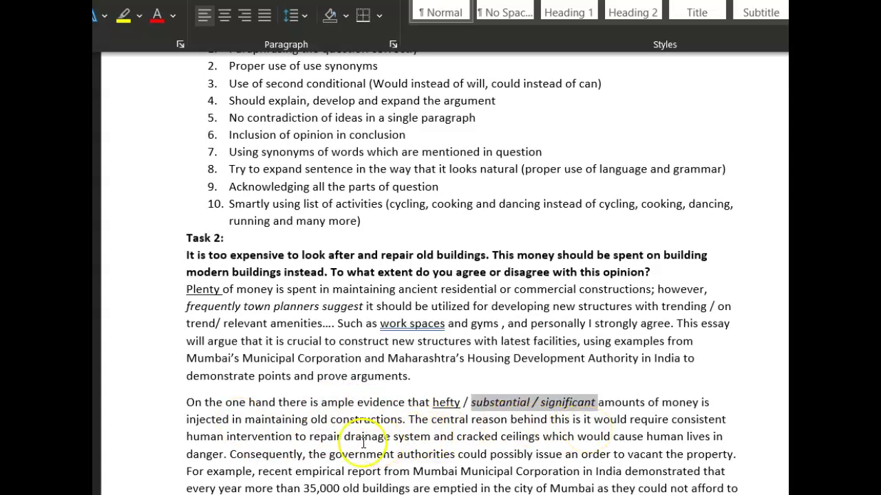
pyautogui.click(731, 418)
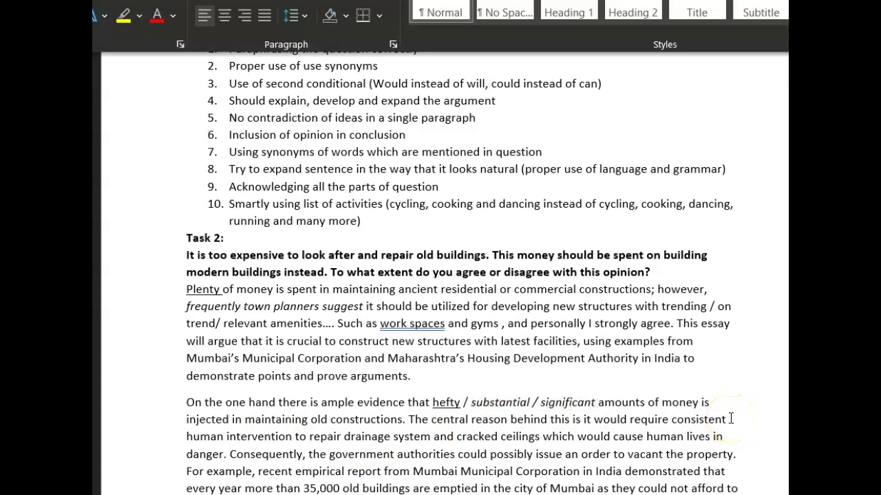
pyautogui.write('LEN')
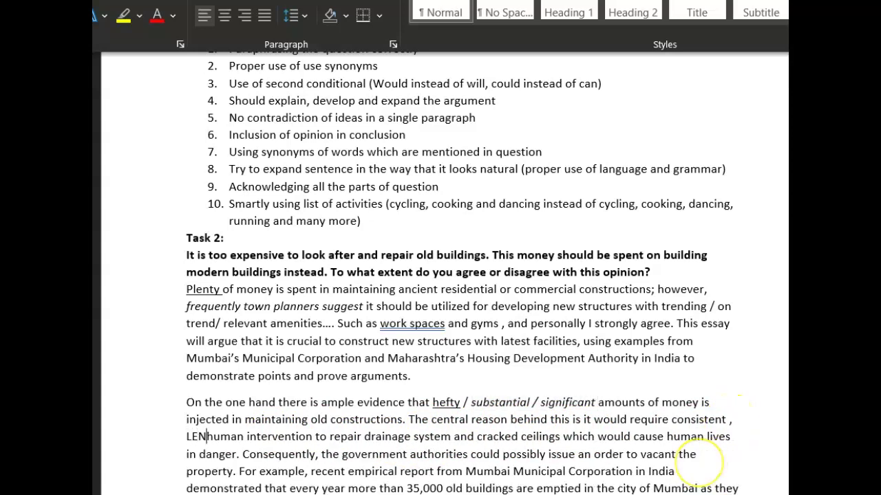
pyautogui.press('BackSpace')
pyautogui.press('BackSpace')
pyautogui.press('BackSpace')
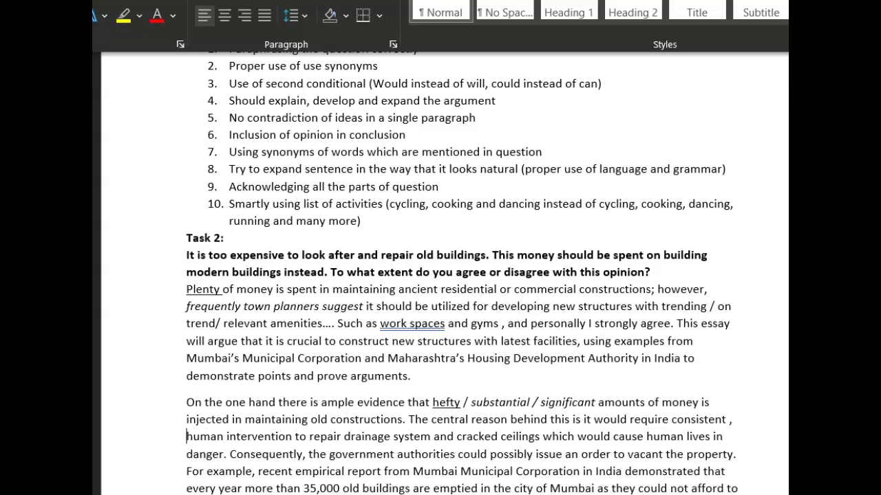
pyautogui.write('engyhu')
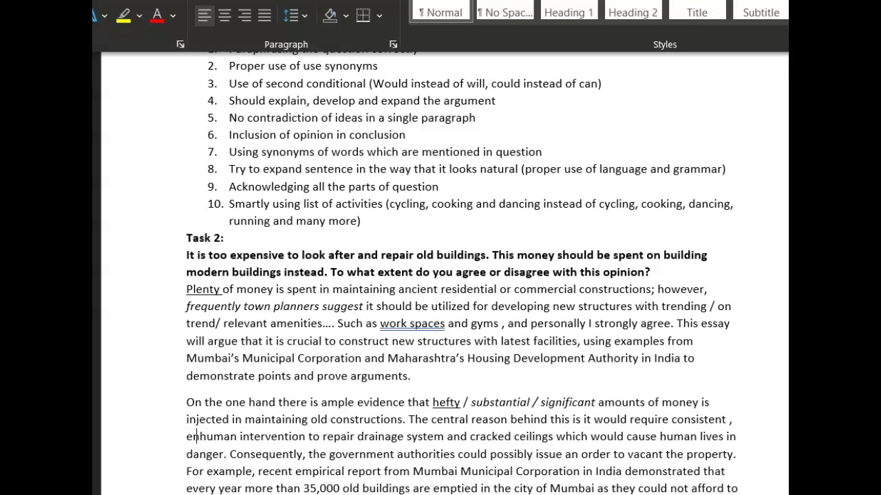
pyautogui.press('BackSpace')
pyautogui.press('BackSpace')
pyautogui.press('BackSpace')
pyautogui.press('BackSpace')
pyautogui.press('BackSpace')
pyautogui.press('BackSpace')
pyautogui.press('BackSpace')
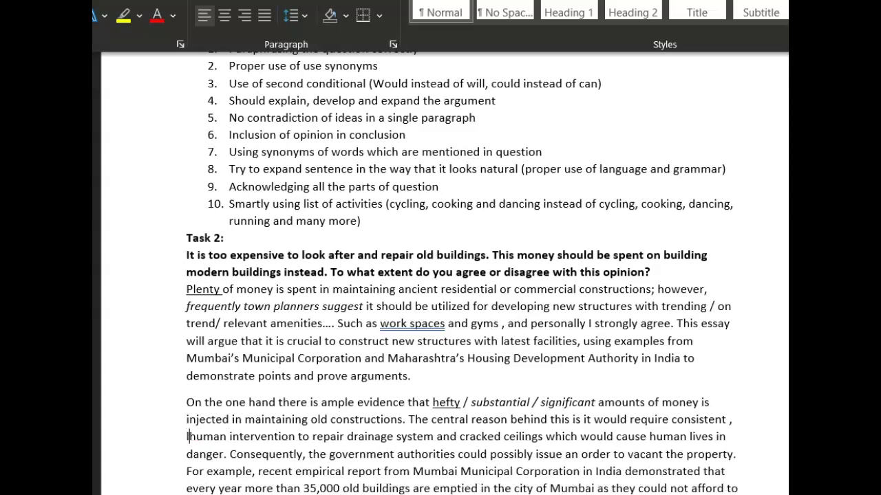
pyautogui.write('lengthy and labo')
pyautogui.press('BackSpace')
pyautogui.write('aborious')
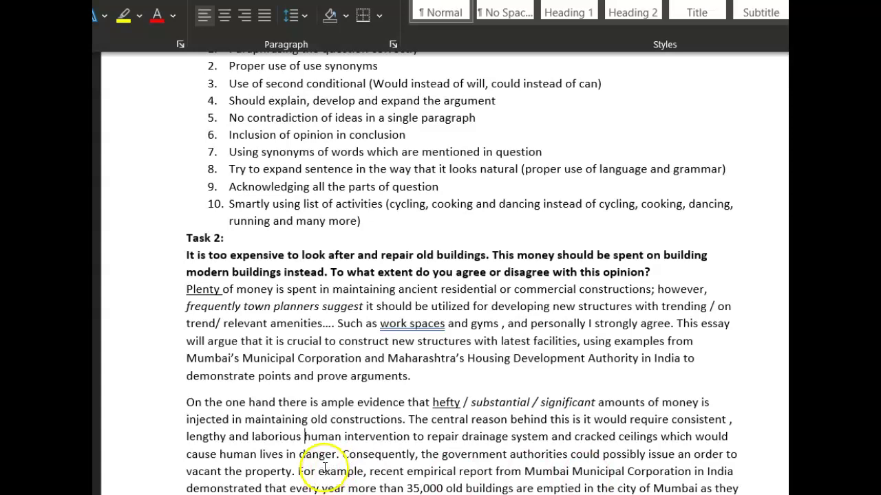
# Add '/ could' after 'would' and the italic alternative '/ keeping such building in use' after 'it'
pyautogui.click(731, 436)
pyautogui.write('/ ')
pyautogui.write('could')
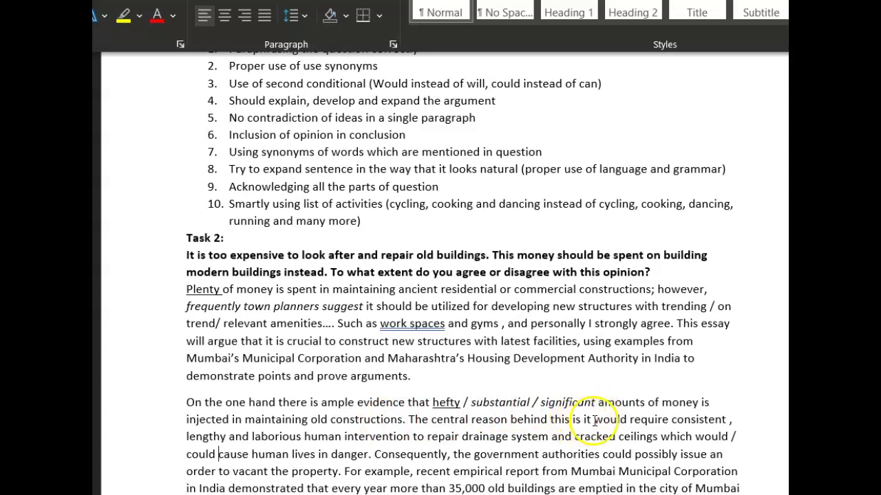
pyautogui.write('/ ')
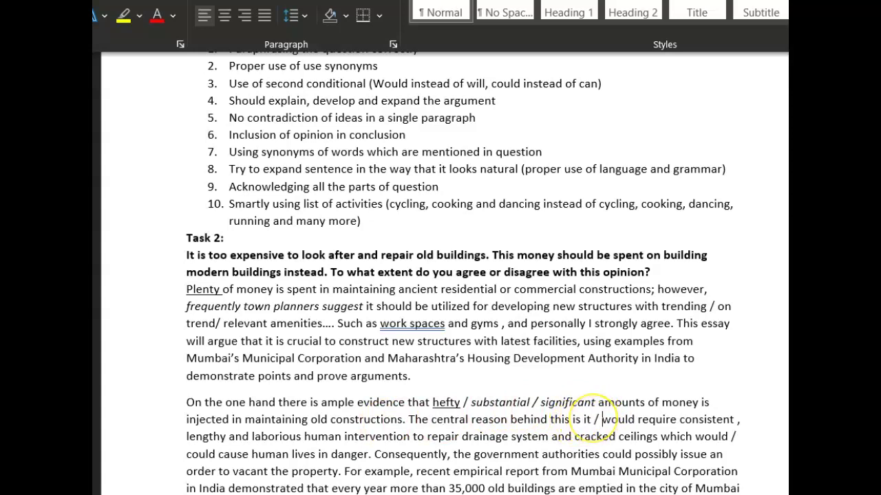
pyautogui.write('keeping ')
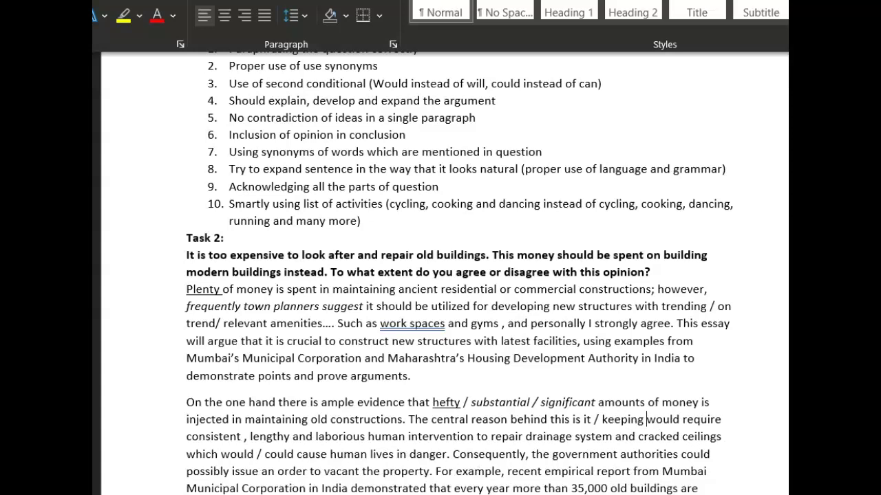
pyautogui.write('such ')
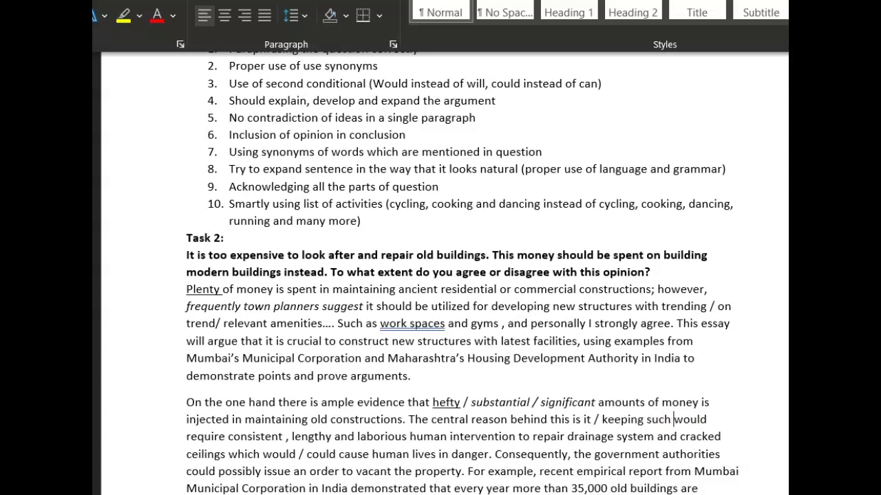
pyautogui.write('building ')
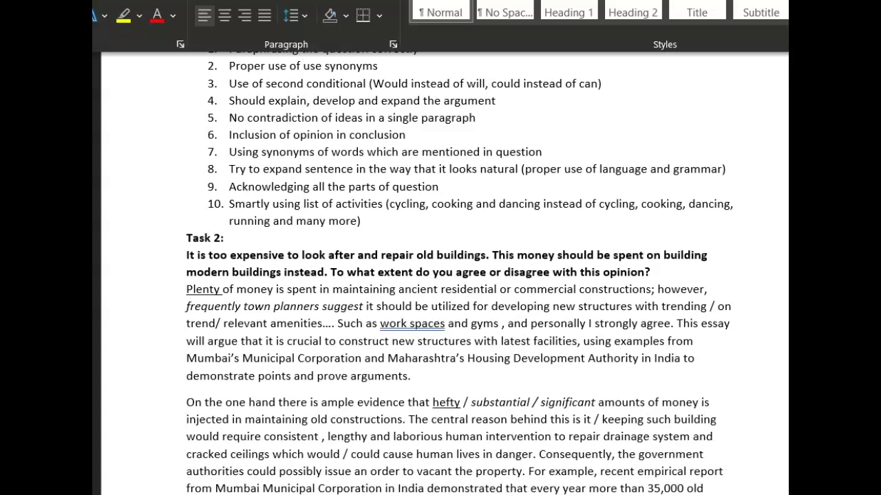
pyautogui.write('u')
pyautogui.press('BackSpace')
pyautogui.write('in use')
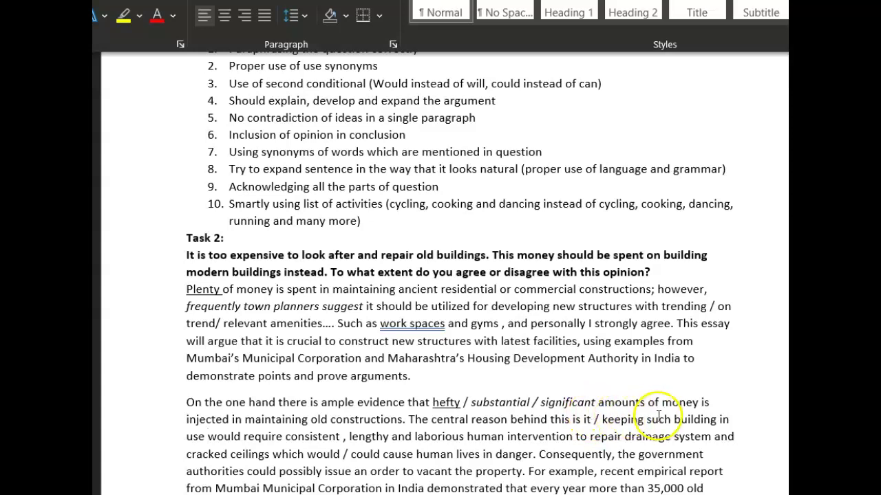
pyautogui.moveTo(604, 420); pyautogui.dragTo(206, 436)
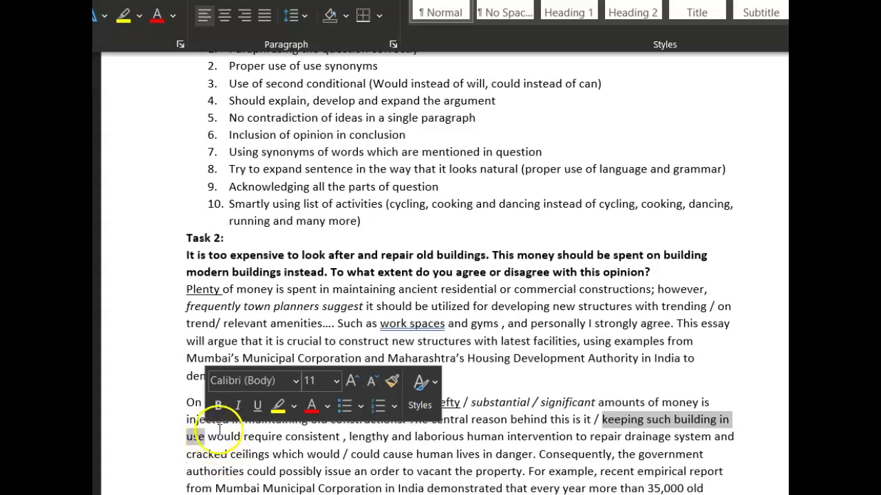
pyautogui.click(238, 406)
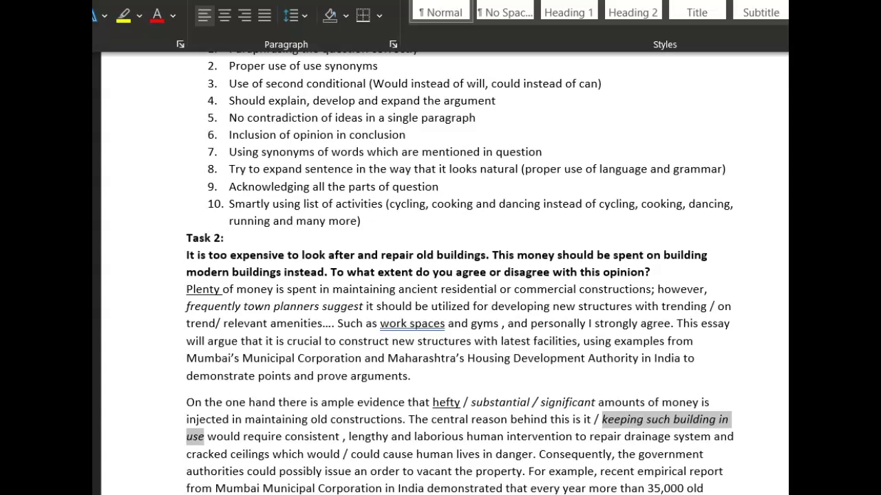
# Insert the italic clause 'the required maintenance is simply not affordable' before 'they' in the Mumbai sentence
pyautogui.scroll(-3, 461, 275)
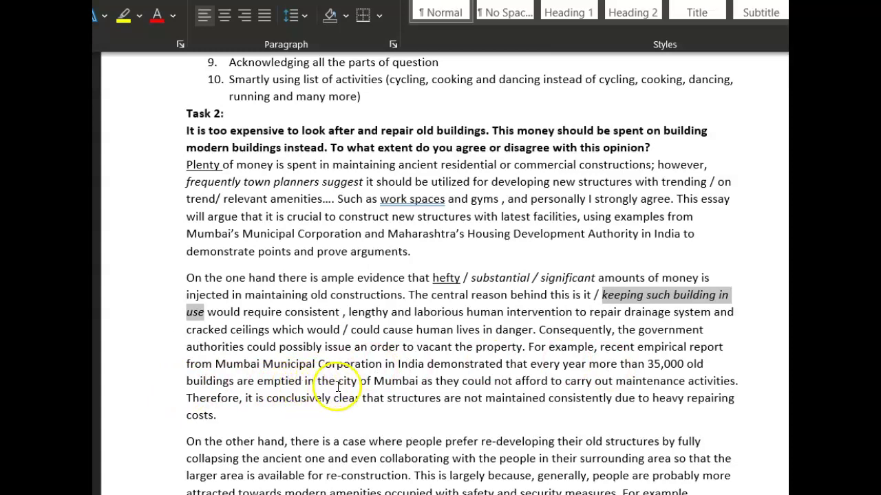
pyautogui.click(437, 381)
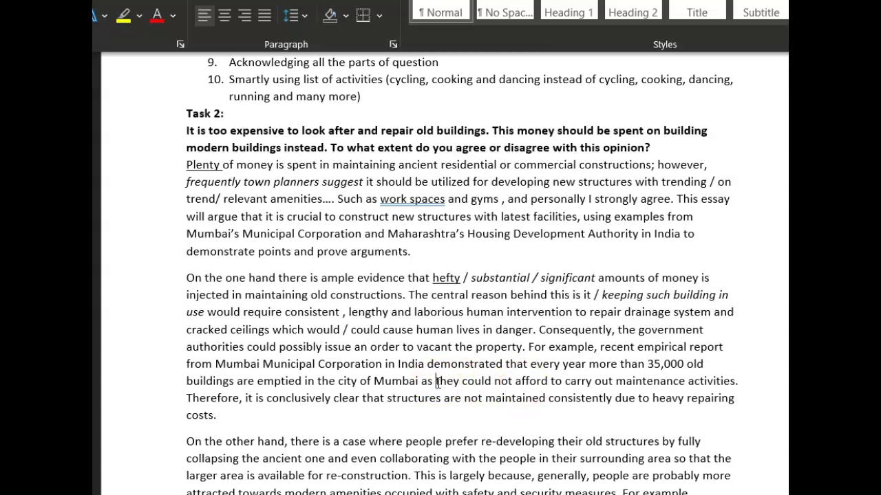
pyautogui.write('the reuthe')
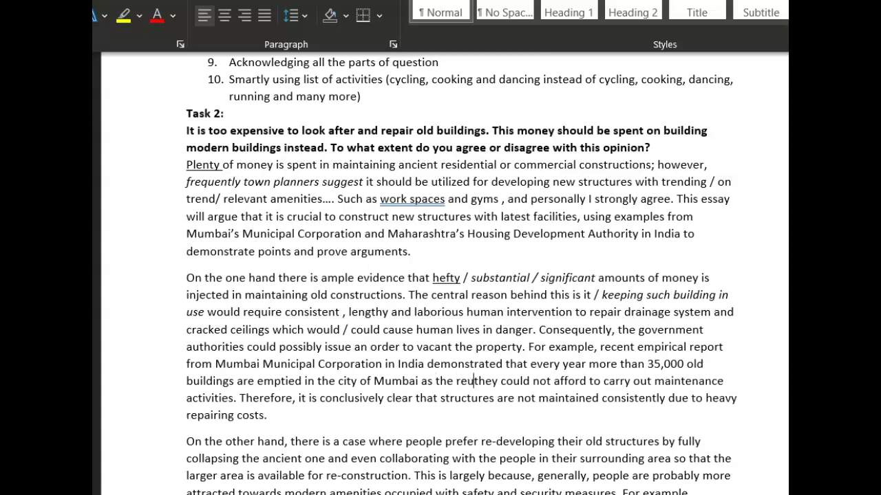
pyautogui.press('BackSpace')
pyautogui.press('BackSpace')
pyautogui.write('equired maint')
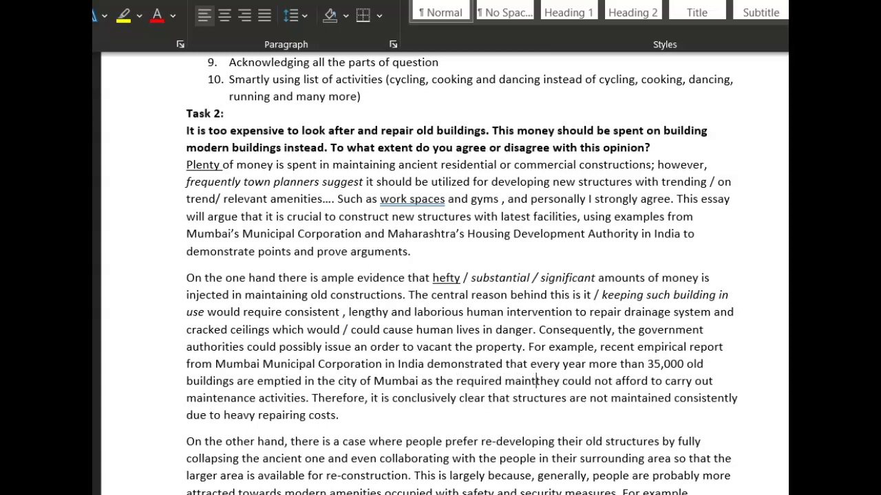
pyautogui.write('enanc')
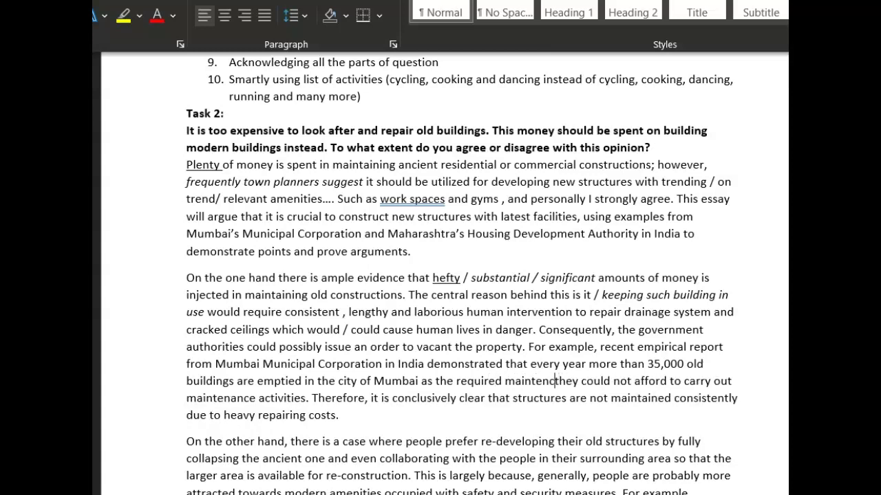
pyautogui.write('e is simply not affo')
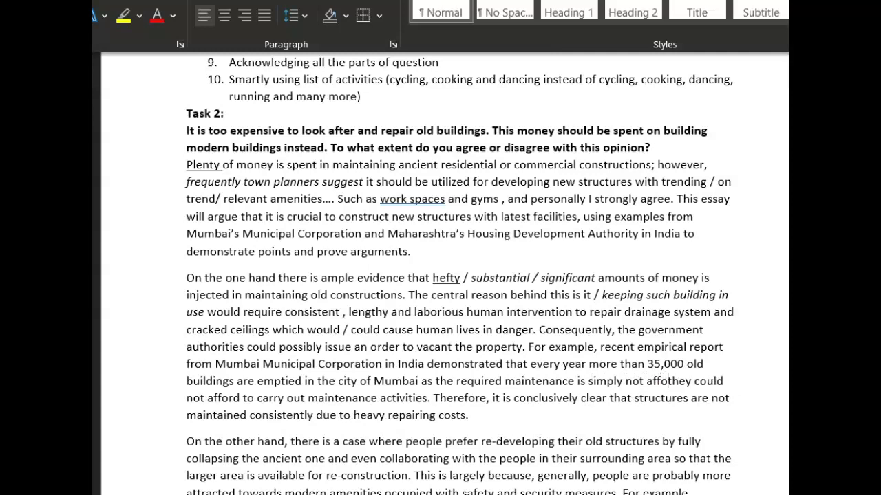
pyautogui.write('rda')
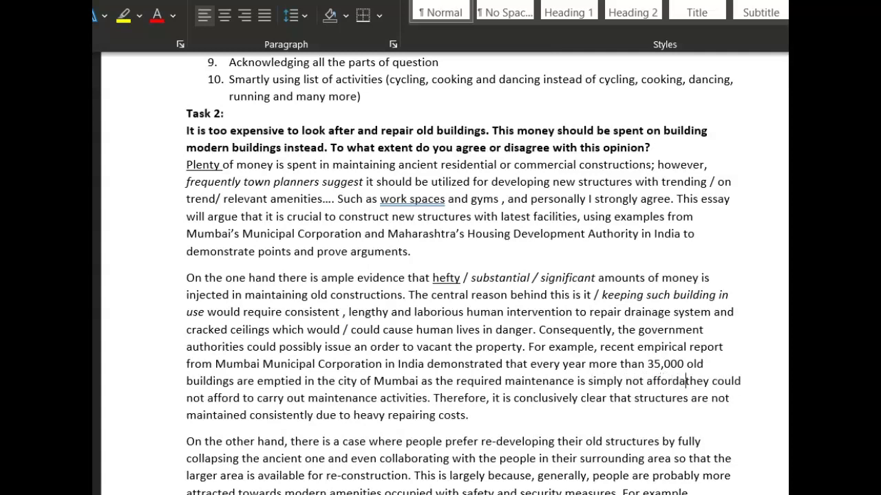
pyautogui.write('ble.')
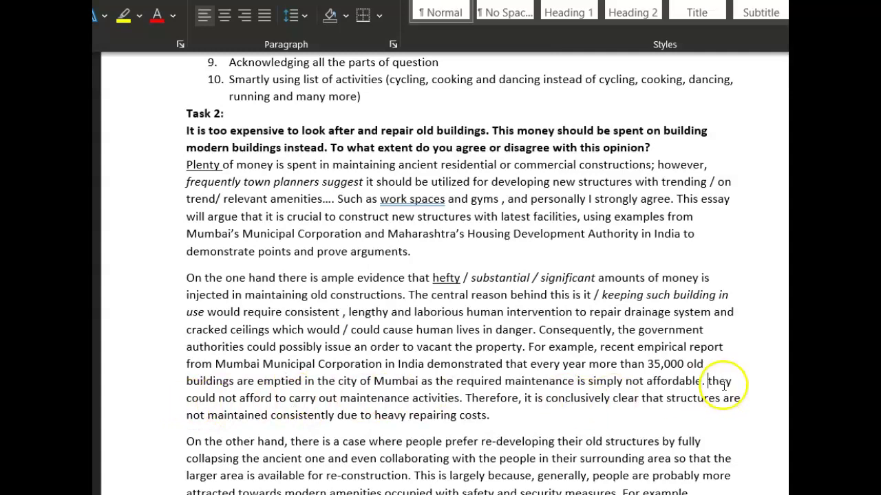
pyautogui.moveTo(704, 380); pyautogui.dragTo(485, 389)
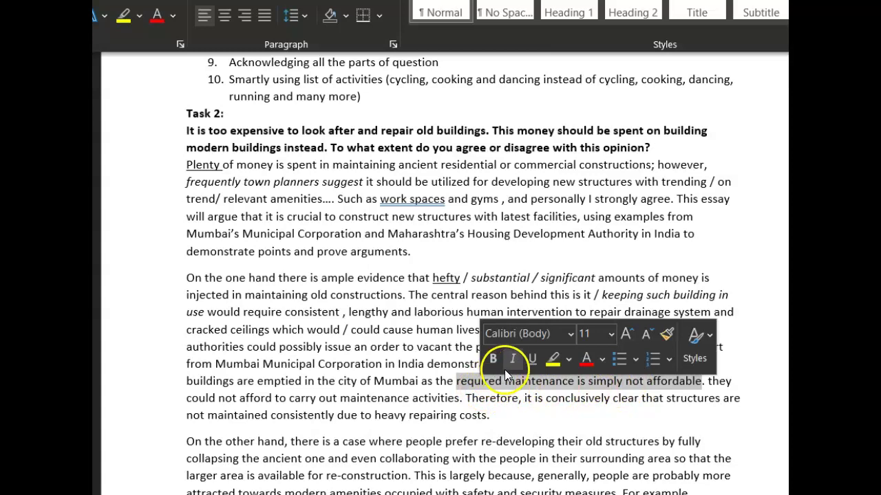
pyautogui.click(512, 359)
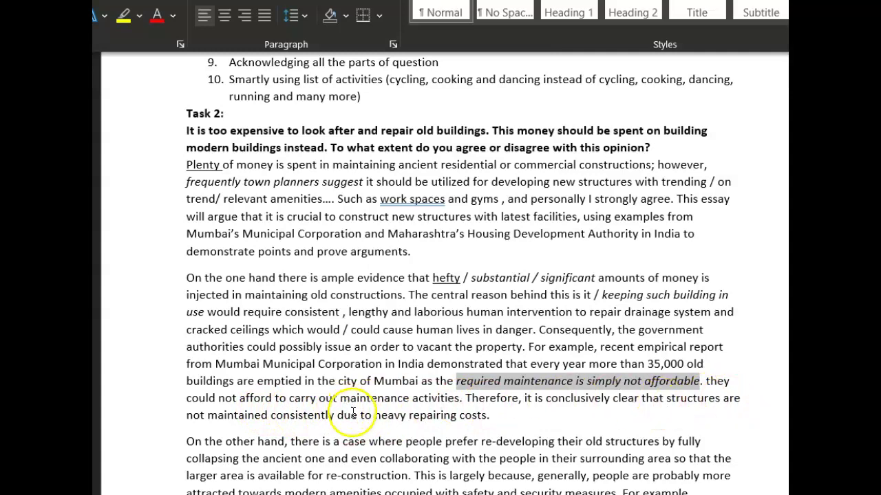
pyautogui.click(506, 416)
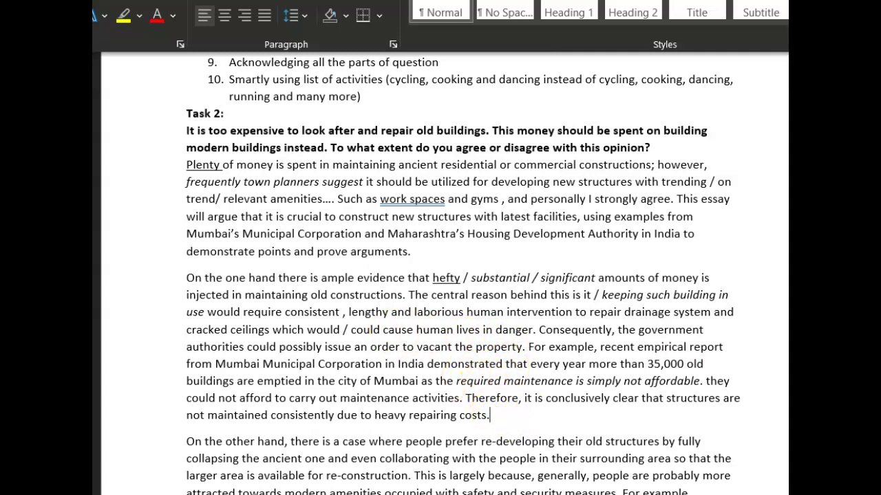
pyautogui.scroll(-3, 462, 275)
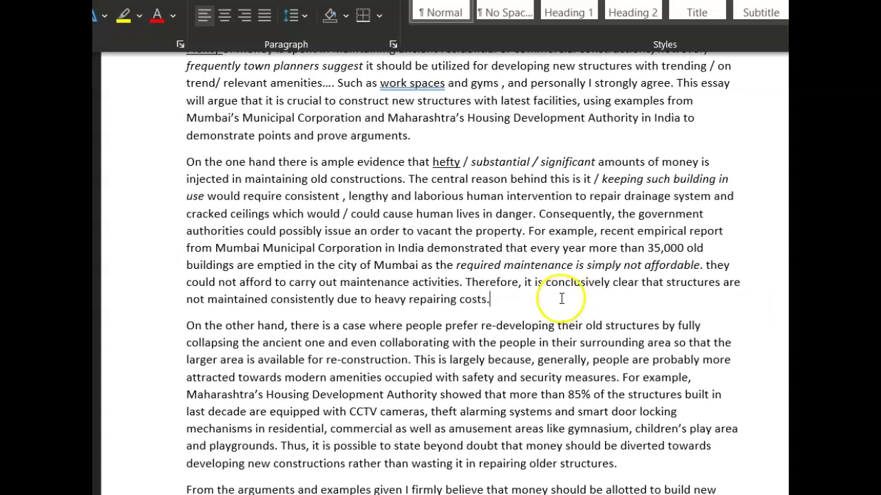
# Add a slash after 'collapsing', dismiss the error message, and add '/ supplied' after 'occupied'
pyautogui.click(240, 344)
pyautogui.write('/ the an')
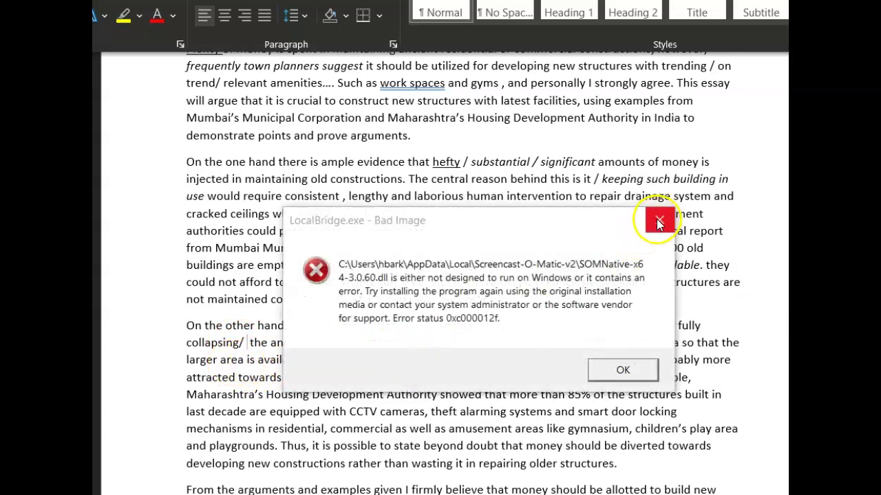
pyautogui.click(659, 221)
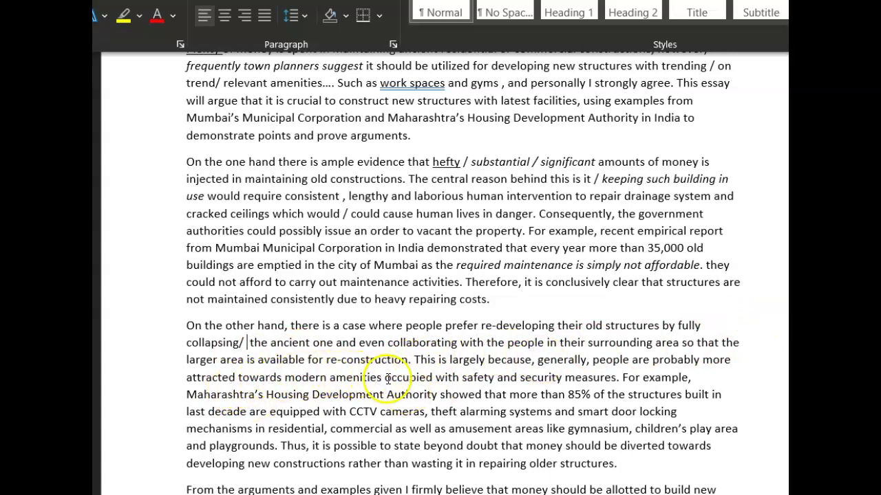
pyautogui.click(435, 377)
pyautogui.write('/ ')
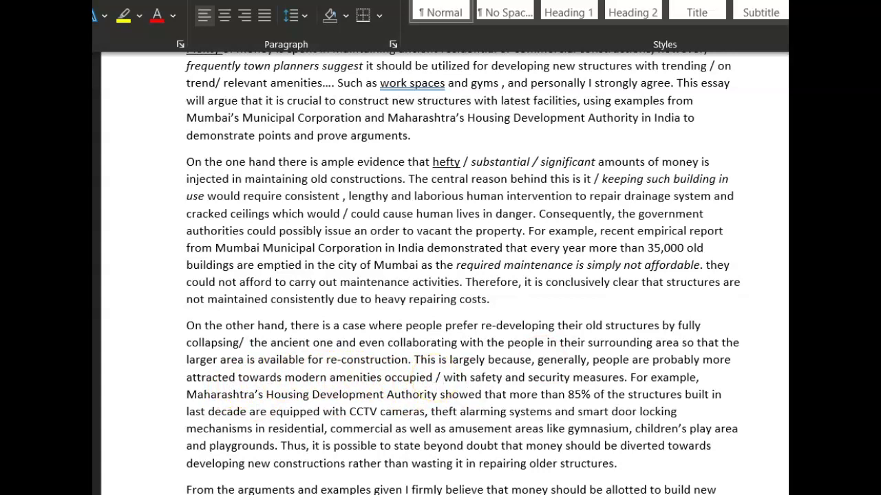
pyautogui.write('supplied')
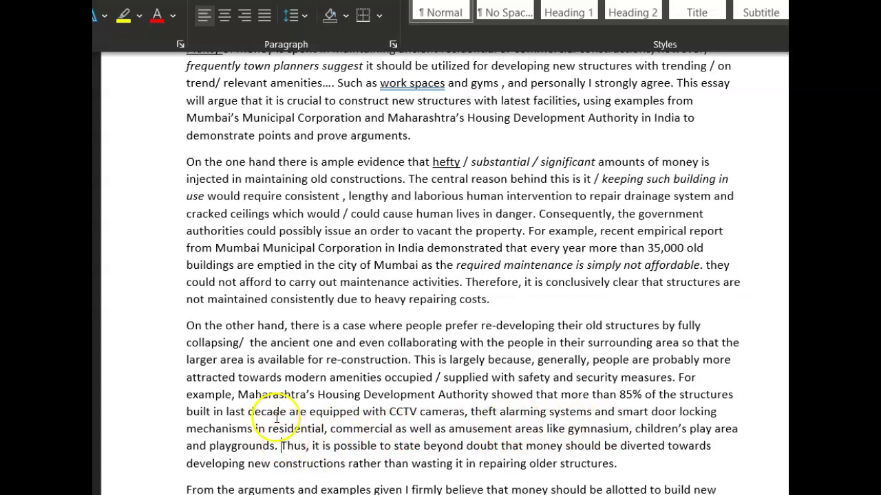
# Complete the sentence with 'many citizens would prefer' and add '/ to' after 'should'
pyautogui.click(282, 446)
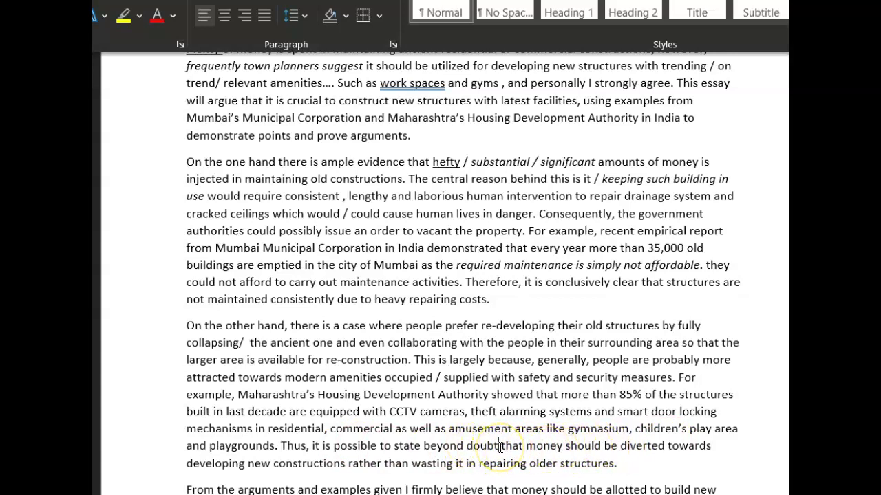
pyautogui.click(524, 448)
pyautogui.write('many citi')
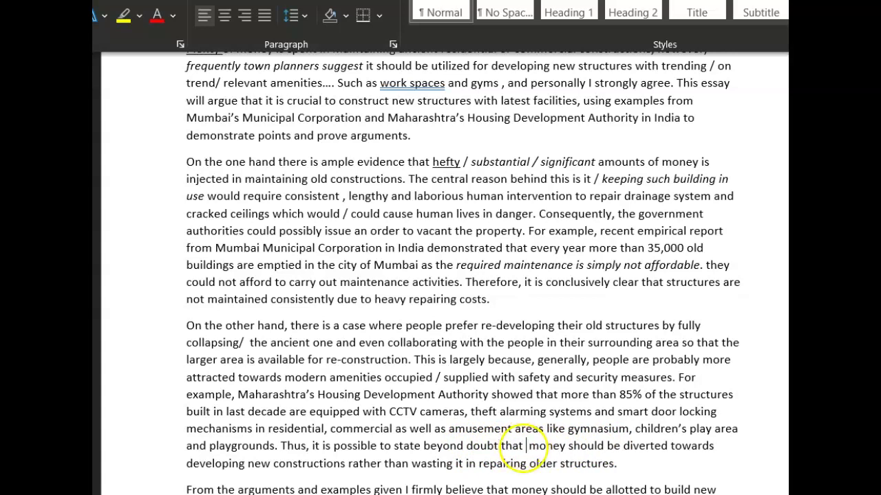
pyautogui.write('zens would pr')
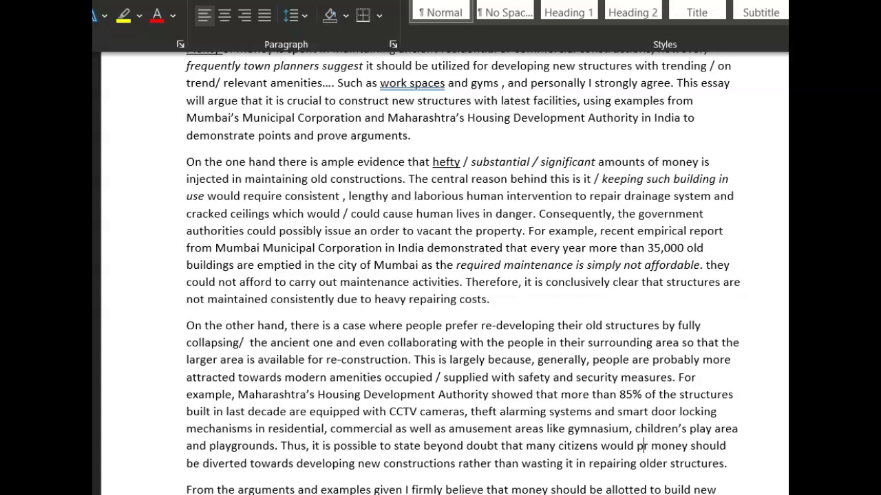
pyautogui.write('efer')
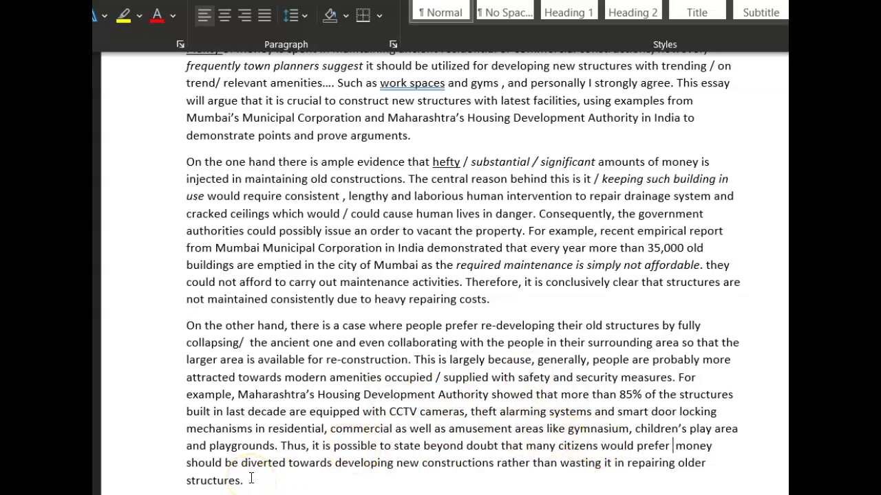
pyautogui.click(223, 462)
pyautogui.write('/ to')
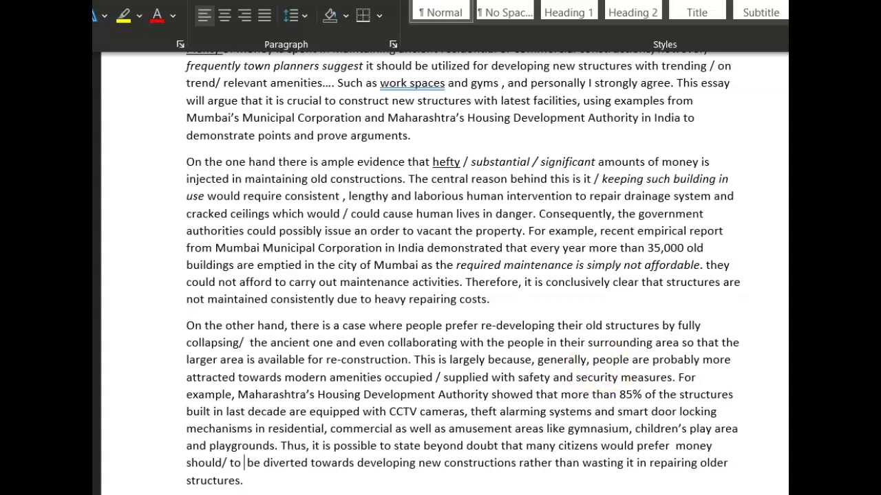
pyautogui.scroll(2, 482, 303)
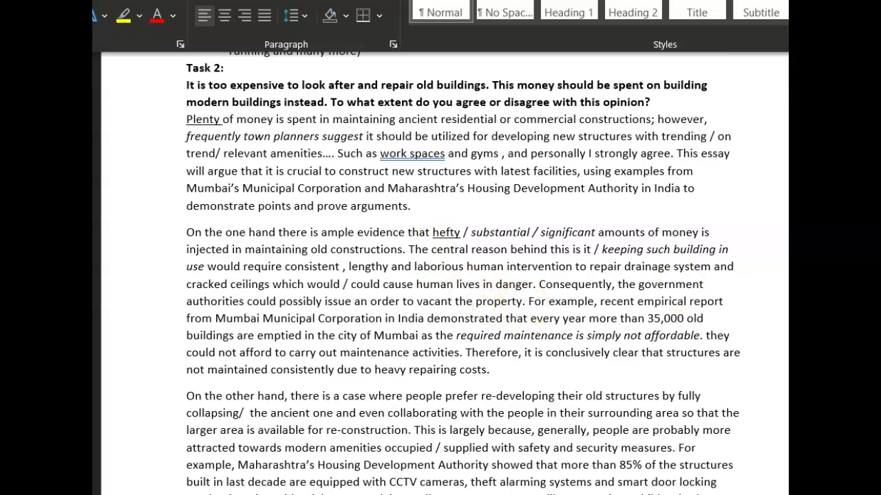
# Add '/ allocated' as an alternative after 'allotted'
pyautogui.scroll(-5, 462, 275)
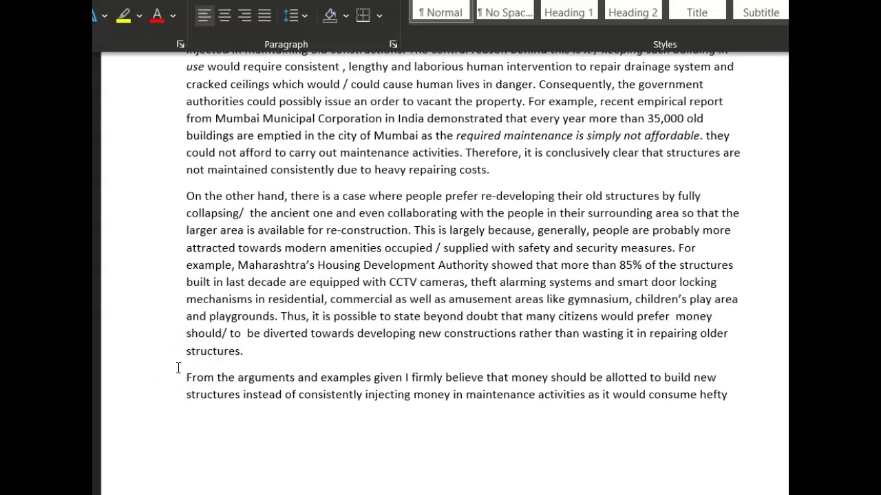
pyautogui.click(649, 375)
pyautogui.write('/ ')
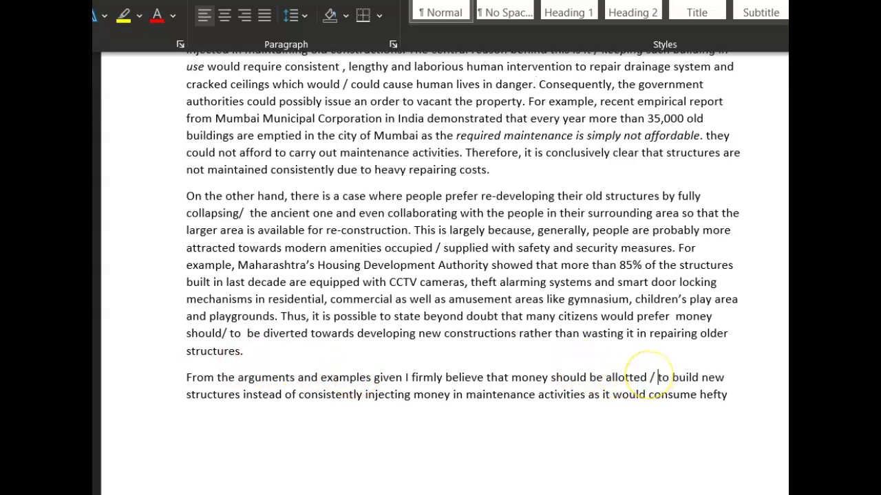
pyautogui.write('allocated')
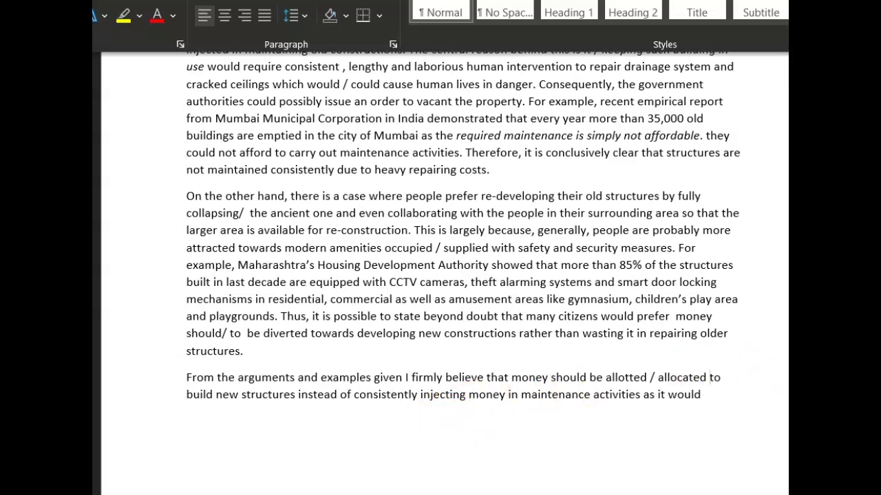
# End the conclusion with 'due to the labour and infrastructure costs associated with this.' and start a new paragraph
pyautogui.scroll(-6, 444, 273)
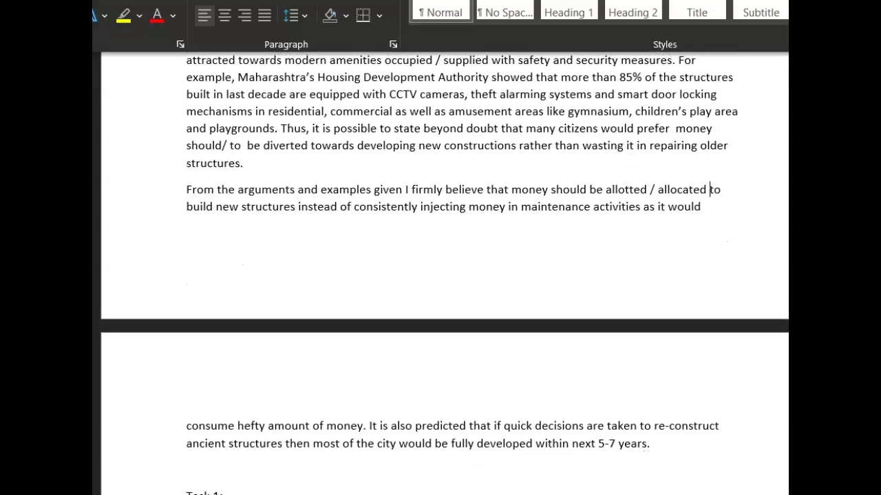
pyautogui.scroll(1, 444, 273)
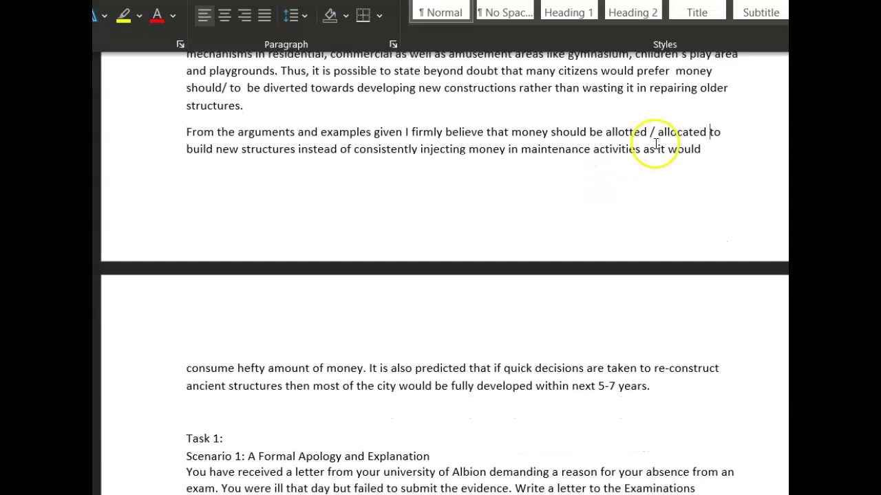
pyautogui.write('due to the')
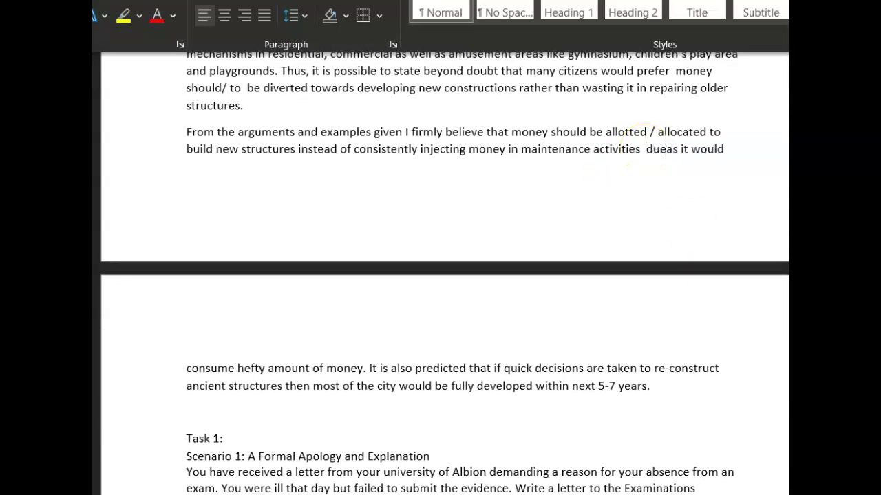
pyautogui.write(' cost')
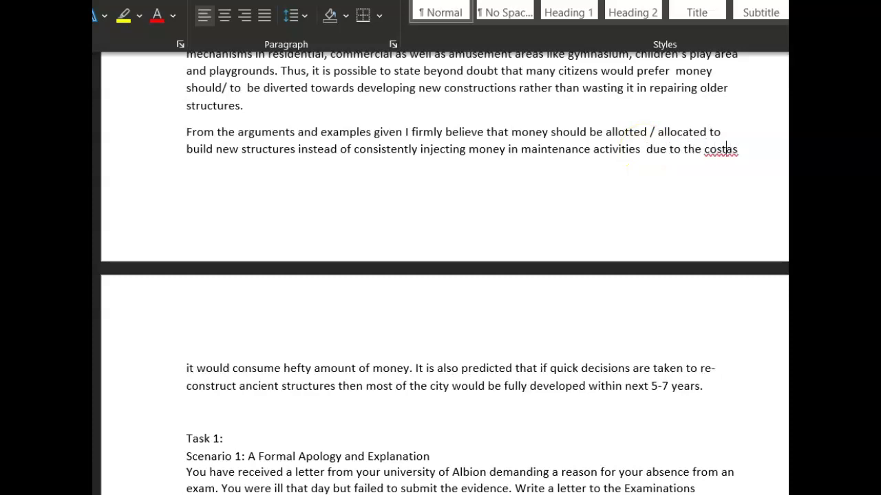
pyautogui.press('BackSpace')
pyautogui.press('BackSpace')
pyautogui.press('BackSpace')
pyautogui.write('labour')
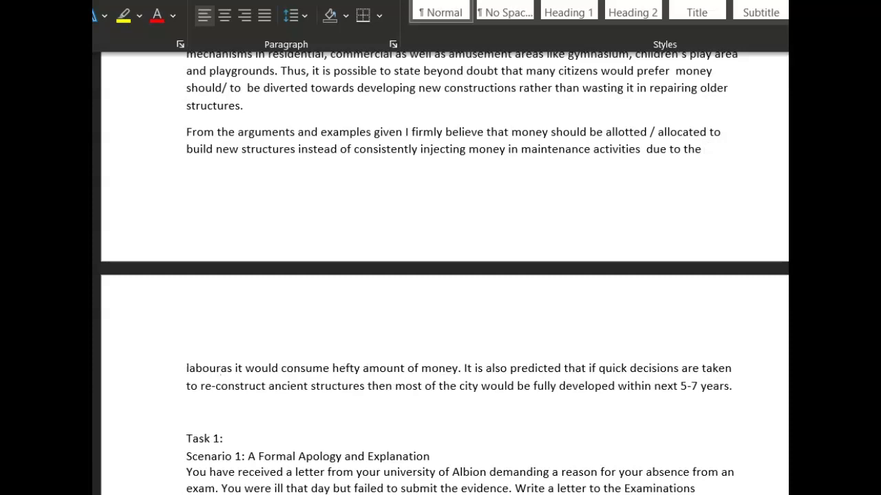
pyautogui.write(' and infr')
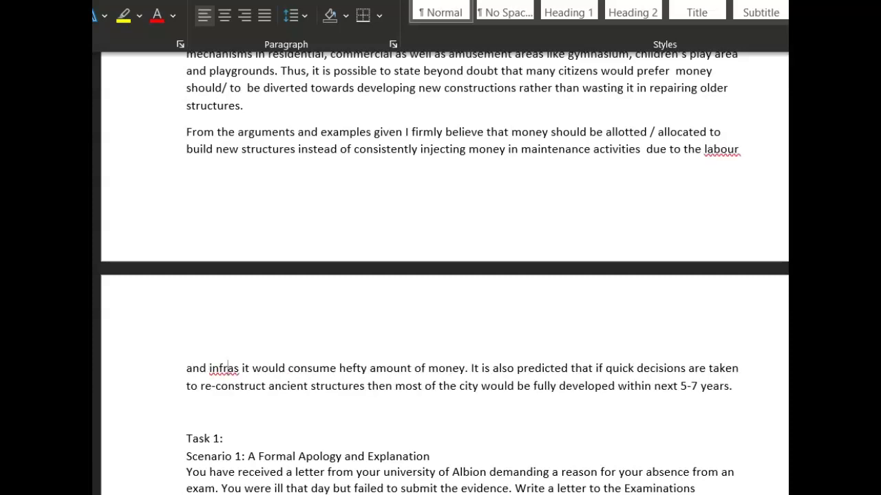
pyautogui.write('structure cost')
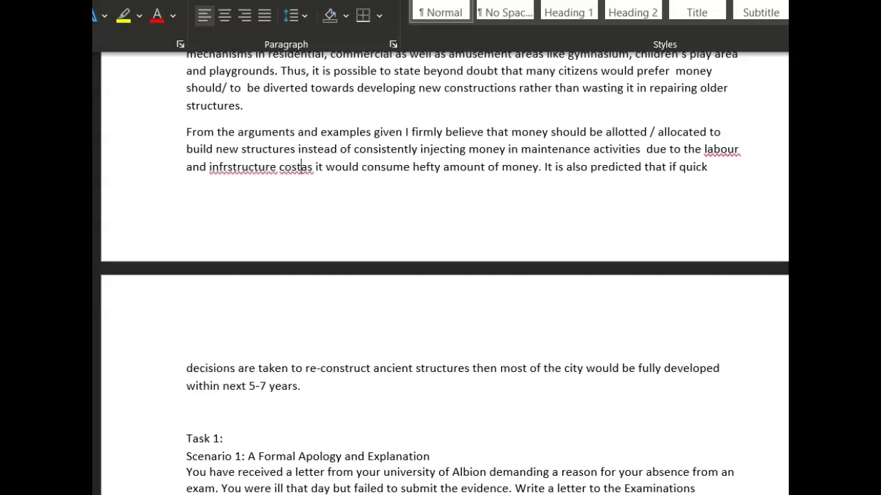
pyautogui.write('s associate')
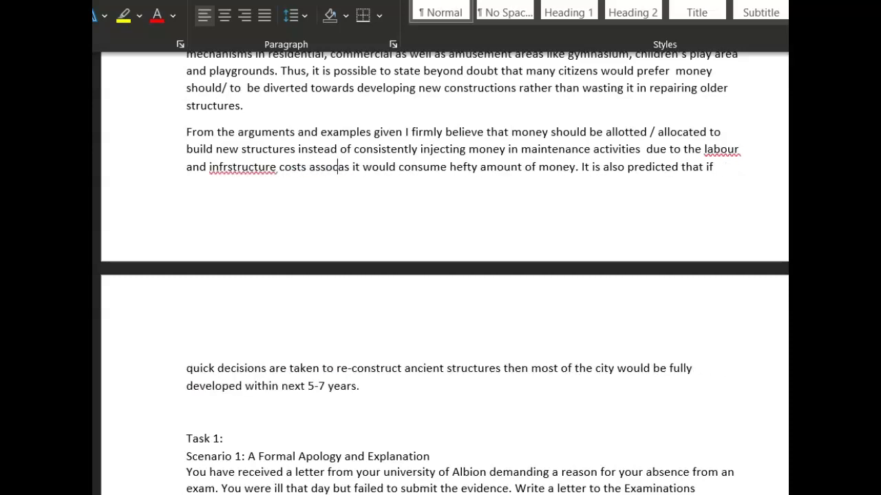
pyautogui.write('d weithas it would consume h')
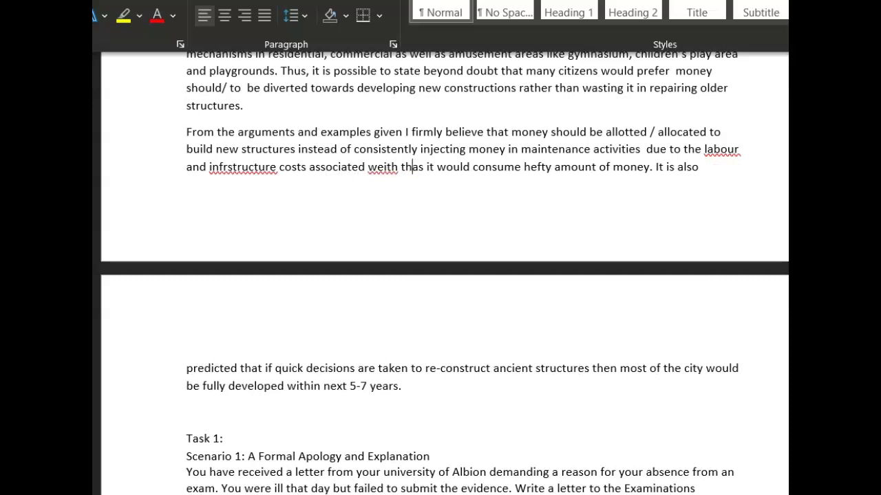
pyautogui.press('BackSpace')
pyautogui.press('BackSpace')
pyautogui.press('BackSpace')
pyautogui.press('BackSpace')
pyautogui.press('BackSpace')
pyautogui.press('BackSpace')
pyautogui.press('BackSpace')
pyautogui.write('ith this')
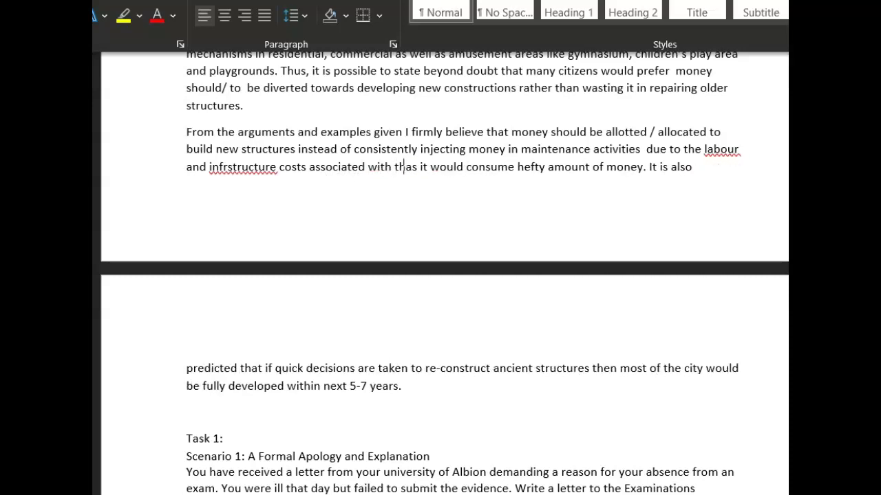
pyautogui.write('.')
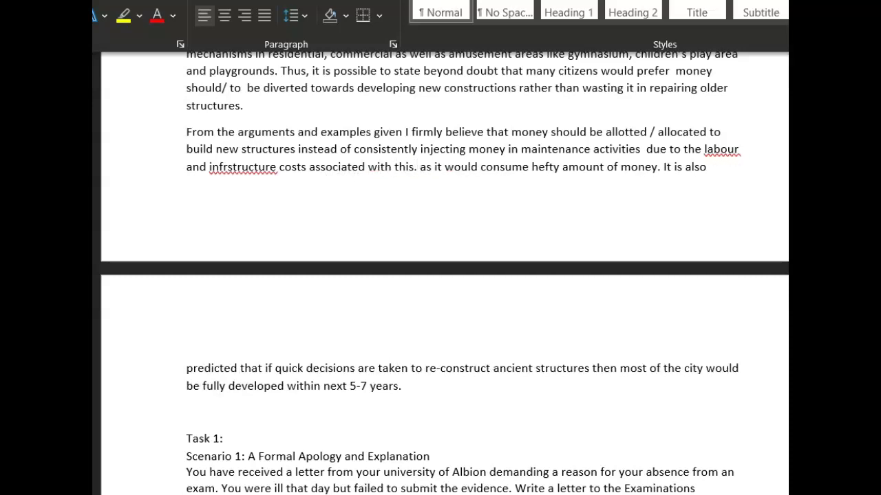
pyautogui.press('Return')
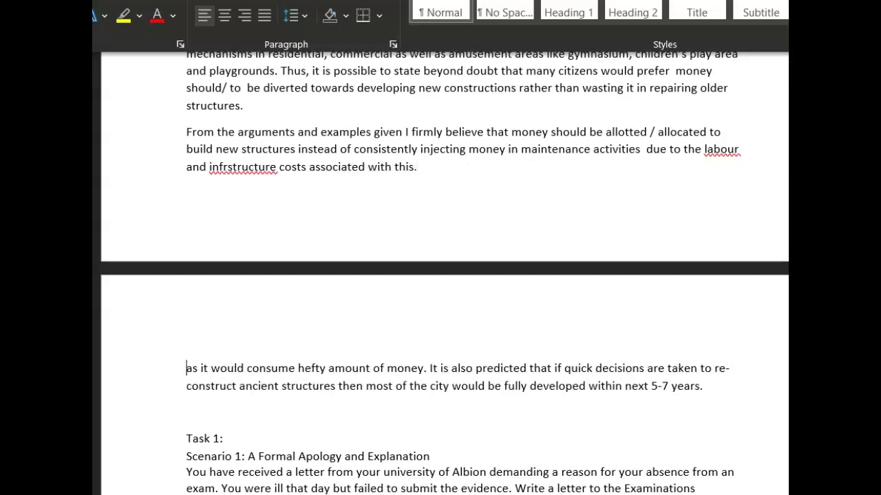
# Correct the misspelled 'infrstructure' to 'infrastructure' using the spelling suggestions
pyautogui.rightClick(233, 167)
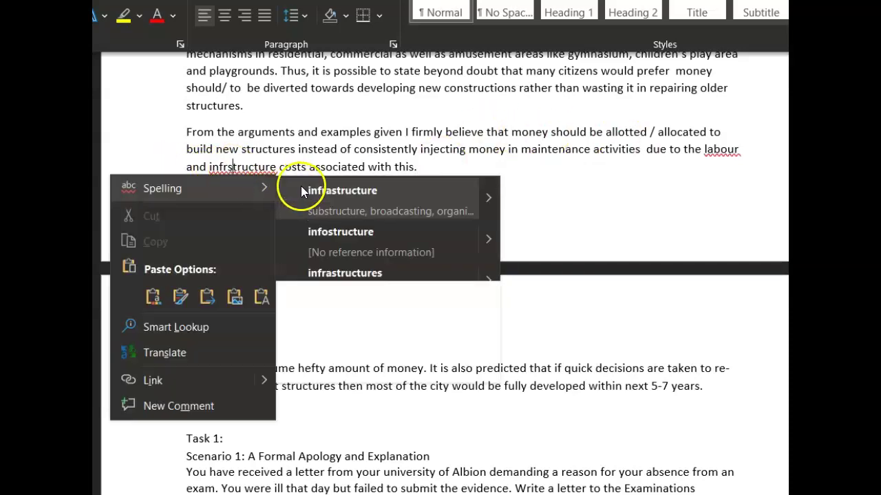
pyautogui.click(306, 188)
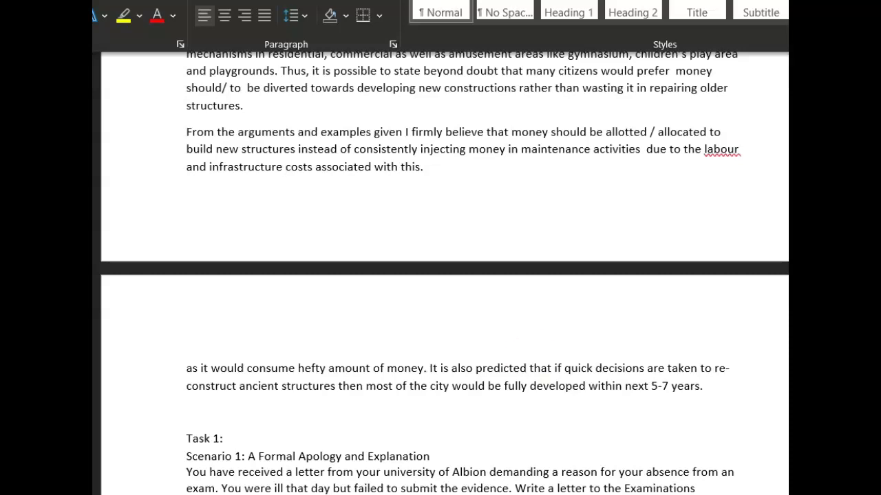
pyautogui.scroll(15, 444, 276)
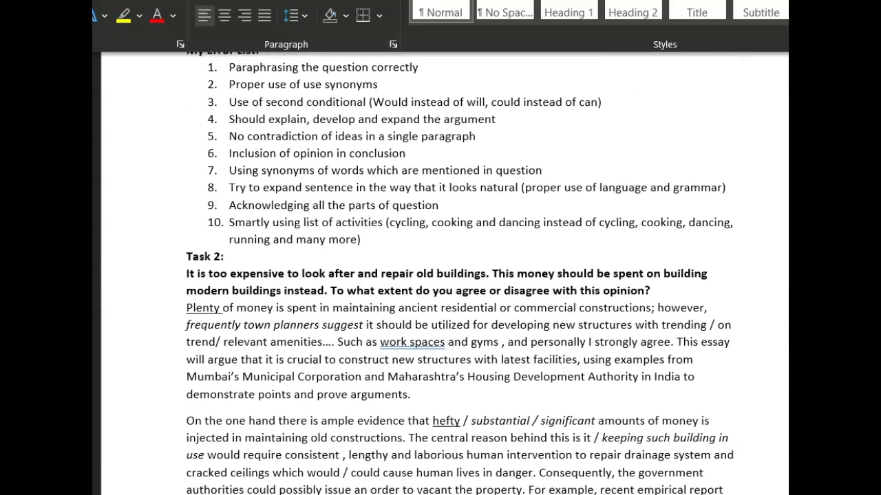
pyautogui.scroll(-3, 311, 207)
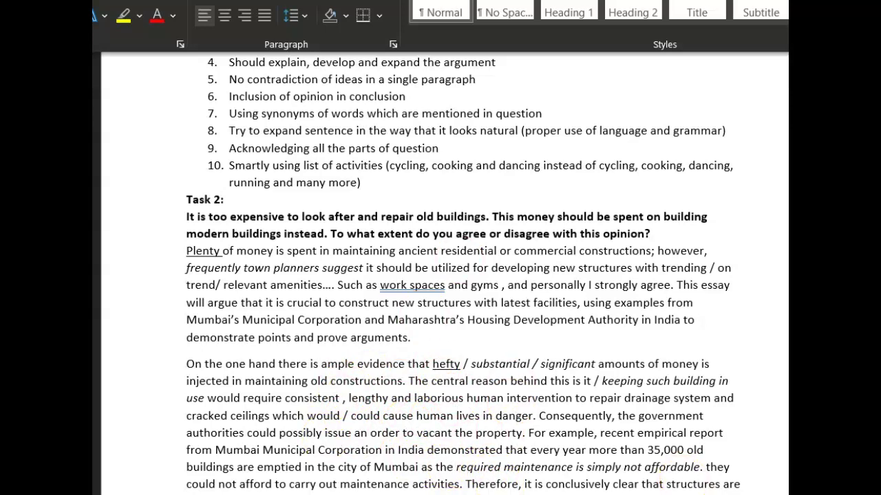
# After 'On the other hand,' insert a dotted blank, 'although', and another dotted blank
pyautogui.scroll(-5, 289, 268)
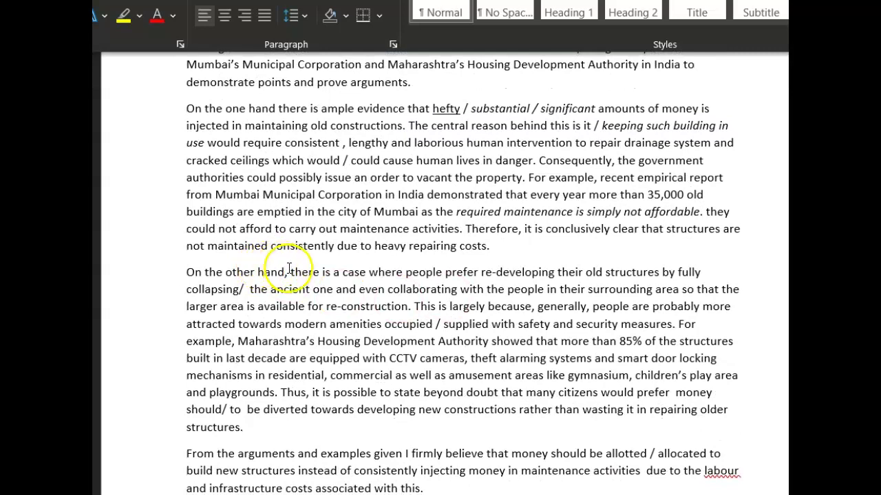
pyautogui.click(289, 271)
pyautogui.write('....................al')
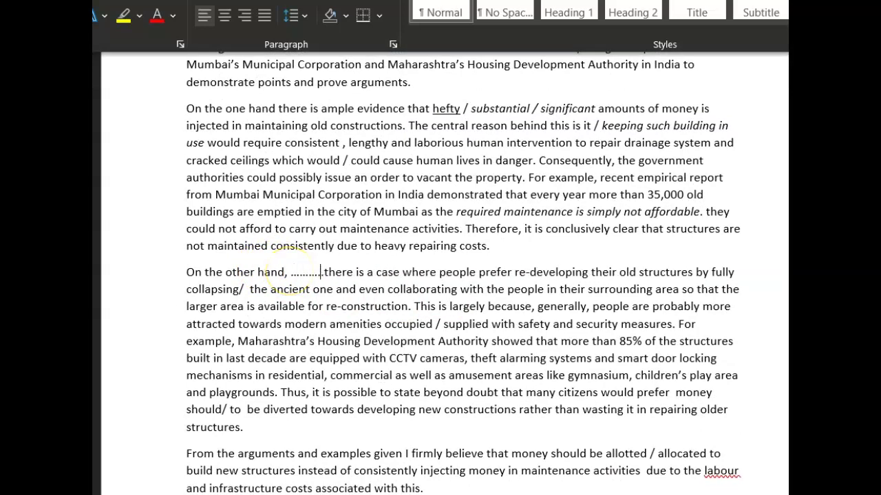
pyautogui.write('though .')
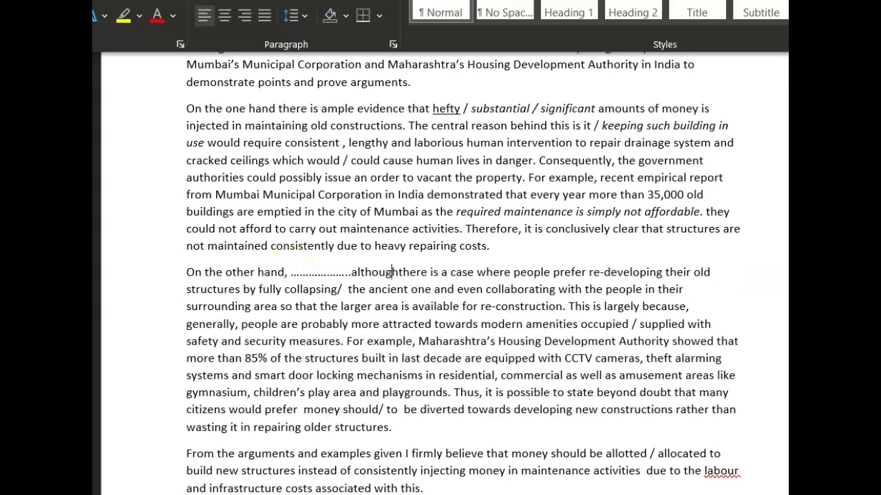
pyautogui.write('.........................')
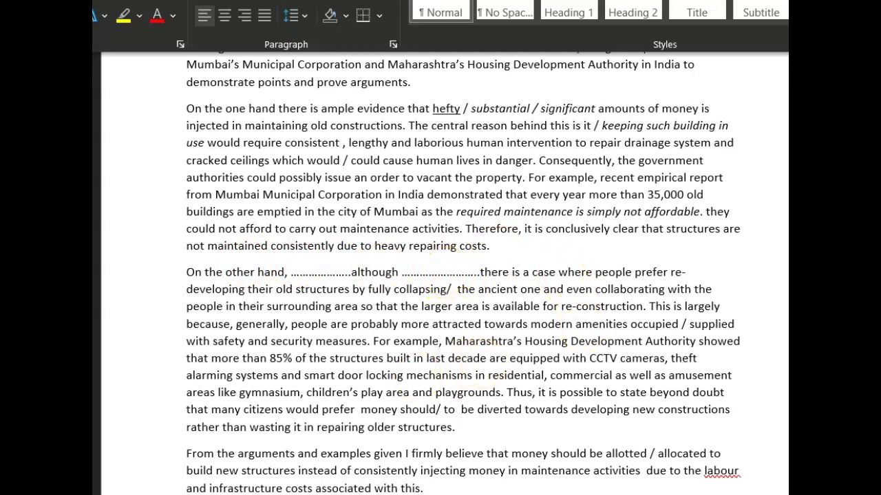
pyautogui.scroll(-10, 445, 275)
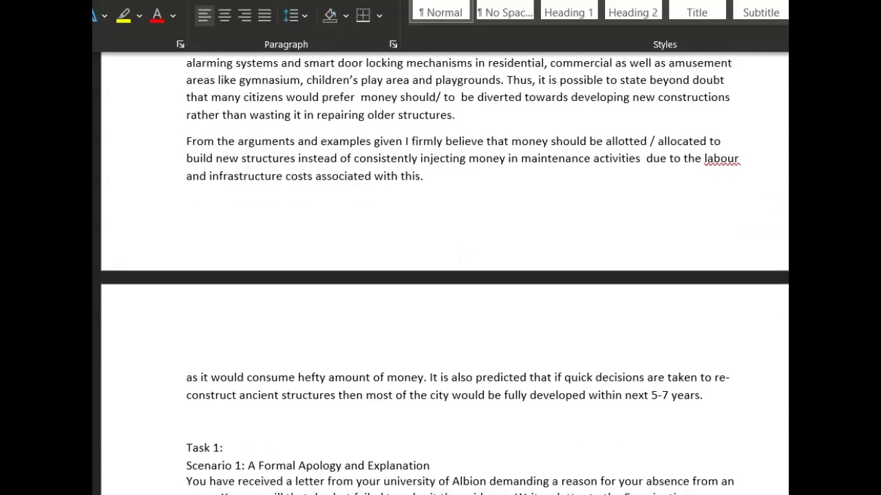
# Highlight 'Sincerely,' in the letter's closing in yellow
pyautogui.scroll(-8, 445, 275)
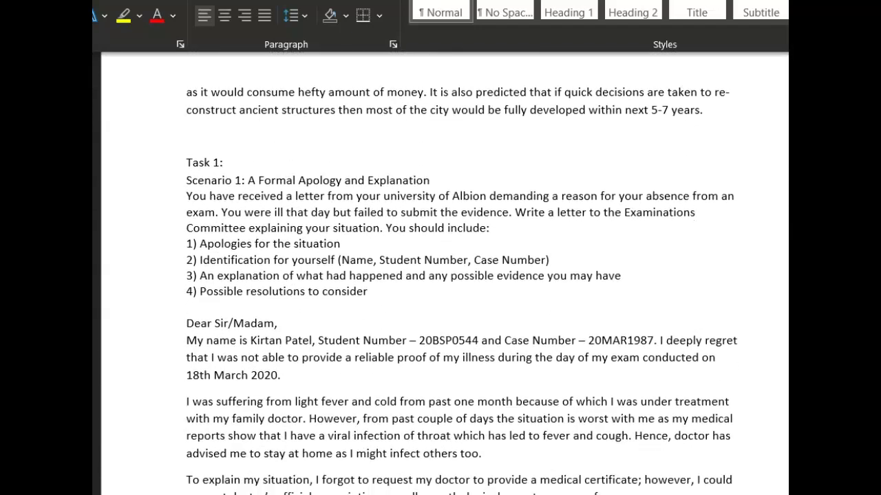
pyautogui.scroll(-1, 445, 275)
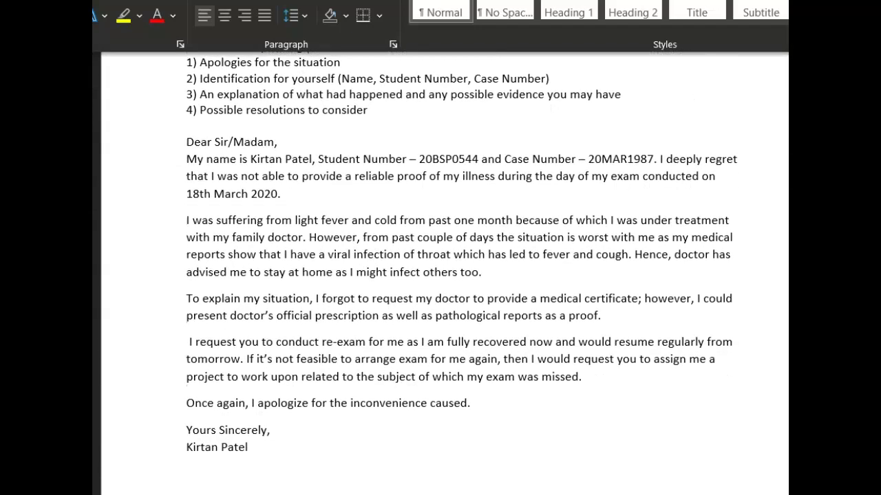
pyautogui.moveTo(264, 434); pyautogui.dragTo(228, 435)
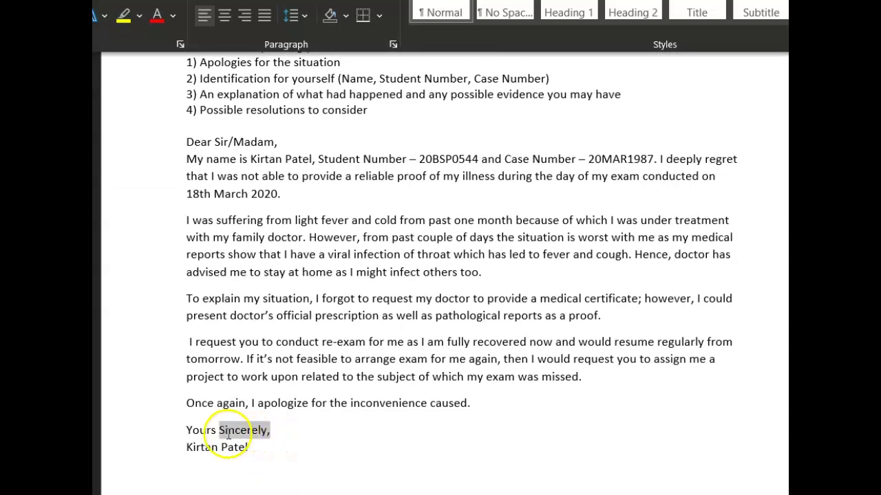
pyautogui.click(296, 403)
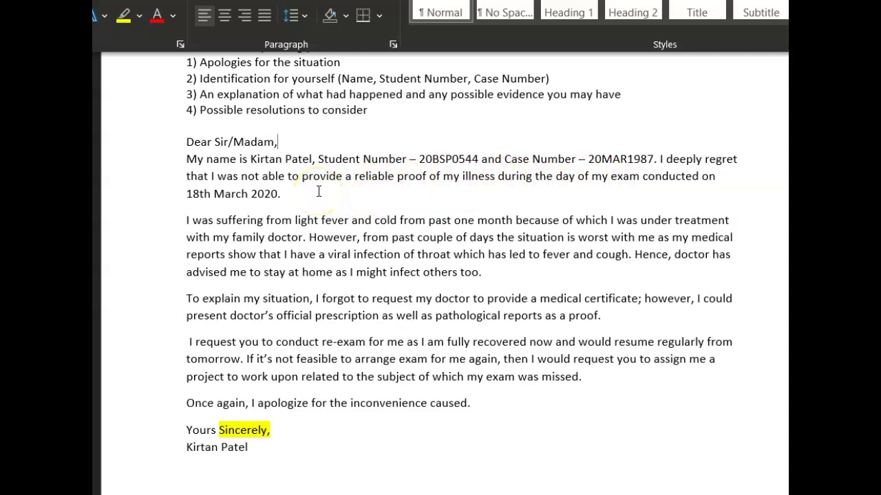
# Insert 'a' before 'light' and '/ have been' after 'I was' in the fever sentence
pyautogui.click(296, 220)
pyautogui.write('a')
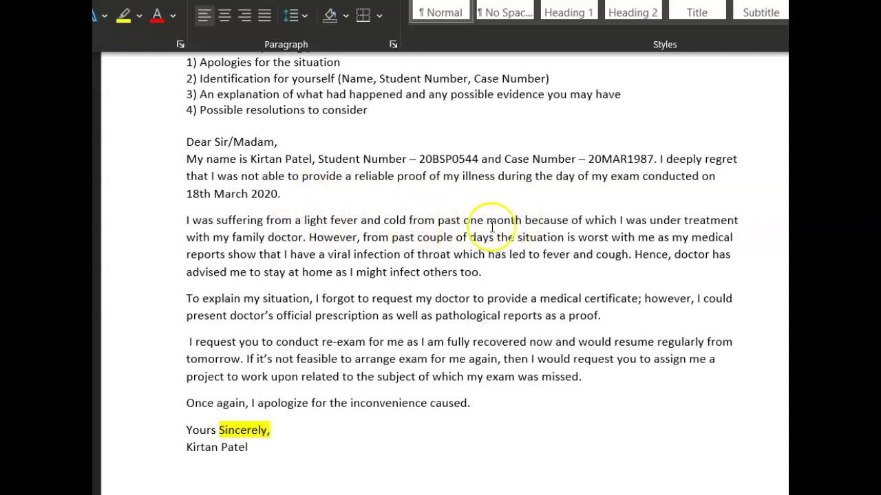
pyautogui.click(213, 219)
pyautogui.write('/ ')
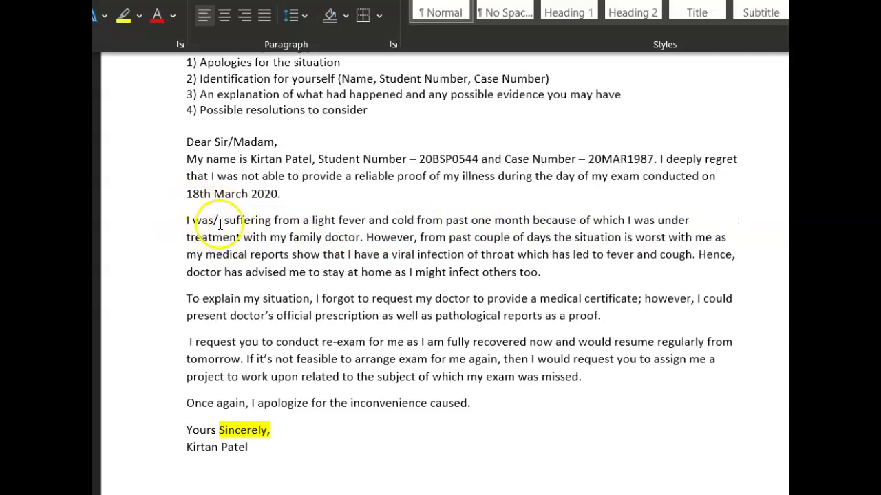
pyautogui.write('have been')
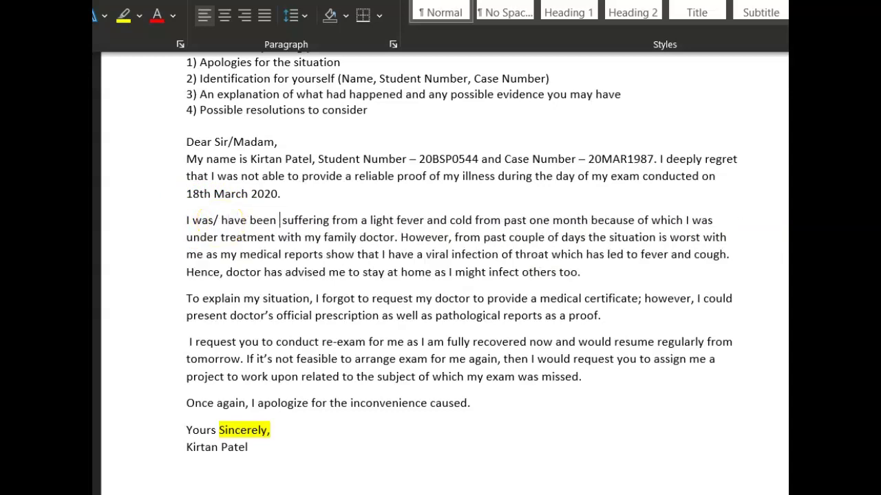
# Change 'from' to 'for the' before 'past' and add '/ over the last' after 'However, from'
pyautogui.click(503, 220)
pyautogui.press('BackSpace')
pyautogui.press('BackSpace')
pyautogui.press('BackSpace')
pyautogui.press('BackSpace')
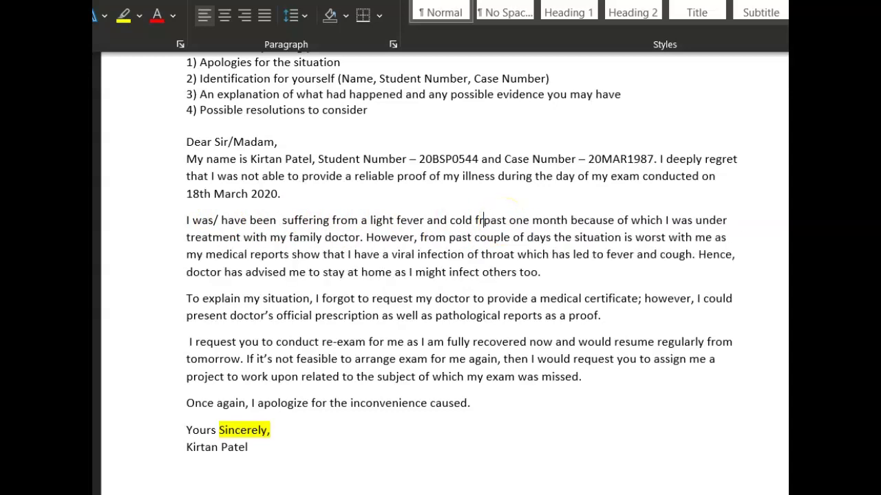
pyautogui.write('or the')
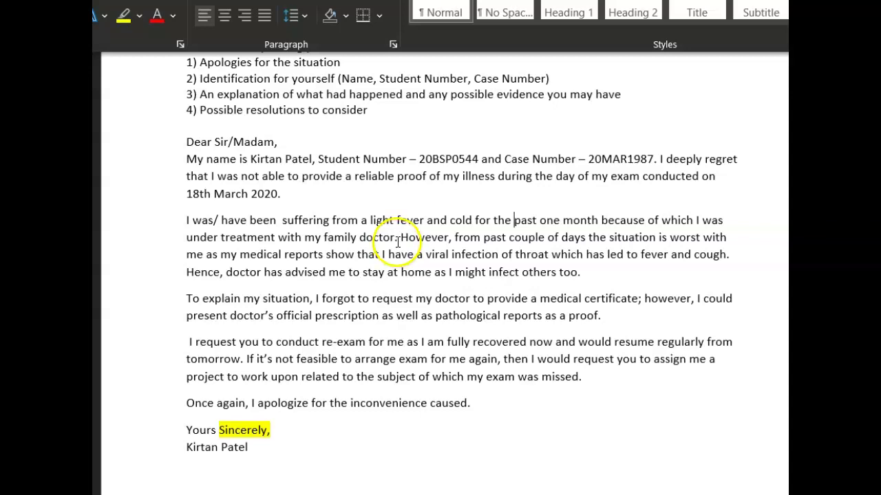
pyautogui.click(480, 237)
pyautogui.write('/ over the ')
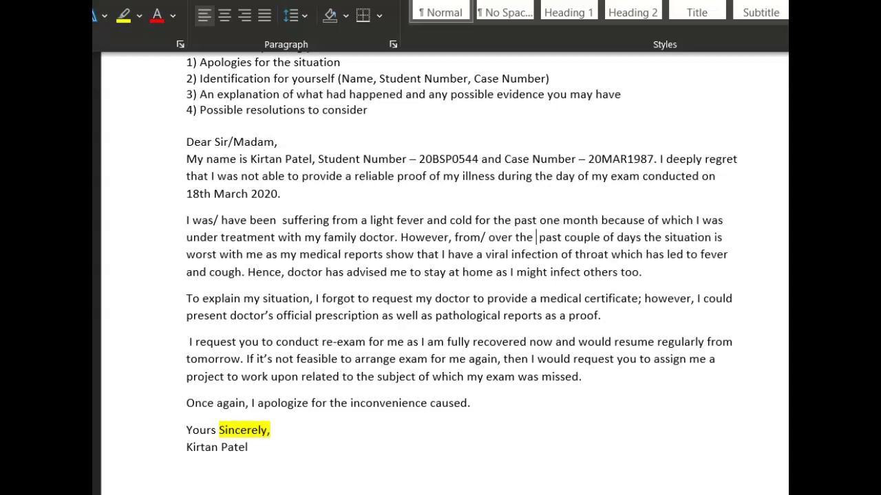
pyautogui.write('last')
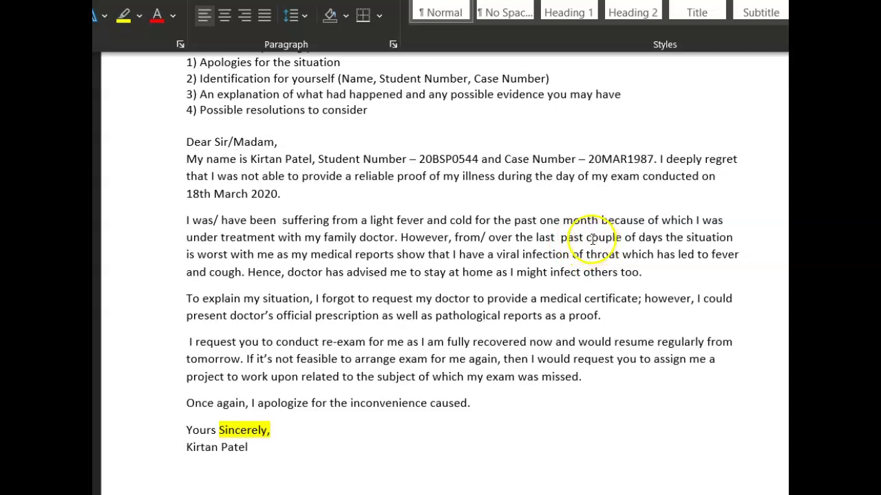
# Highlight 'past' and 'worst with me' in yellow, and add '/ has become worse' after 'is'
pyautogui.doubleClick(571, 238)
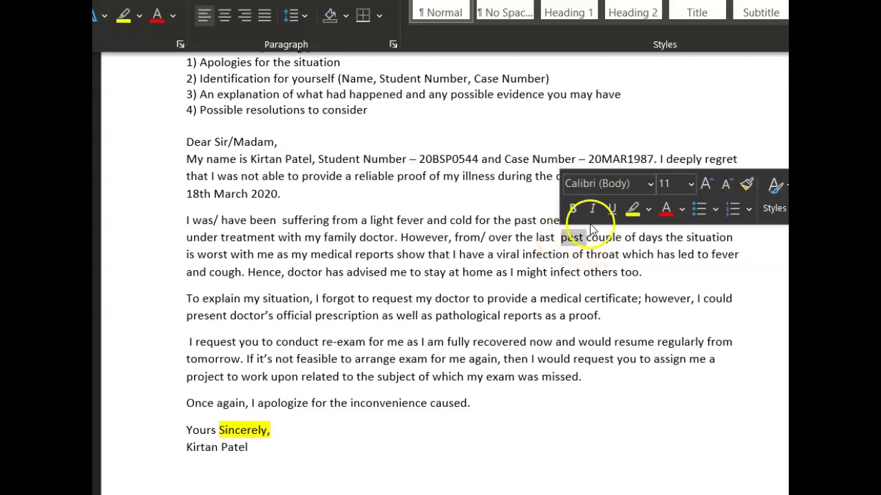
pyautogui.click(631, 210)
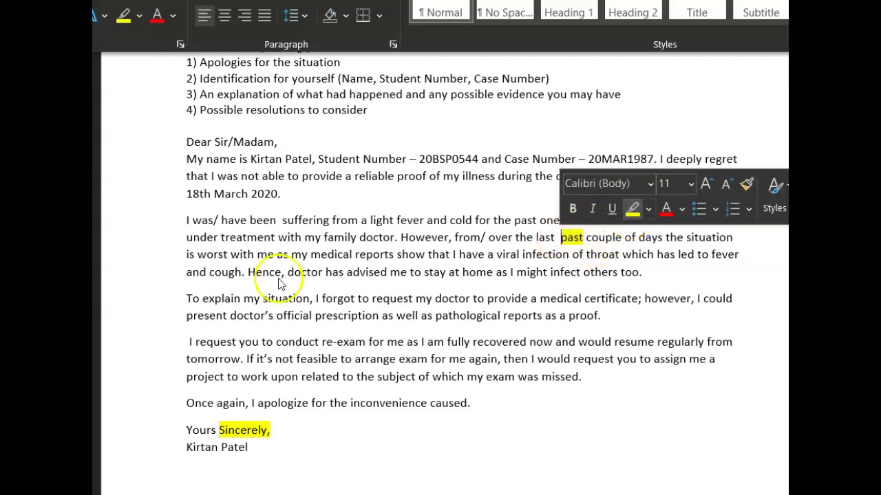
pyautogui.click(198, 254)
pyautogui.write('/ has bec')
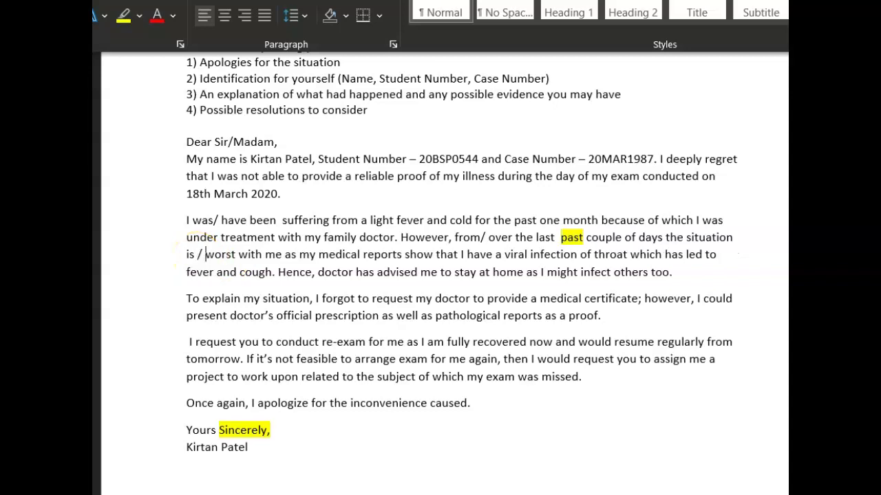
pyautogui.write('ome worse')
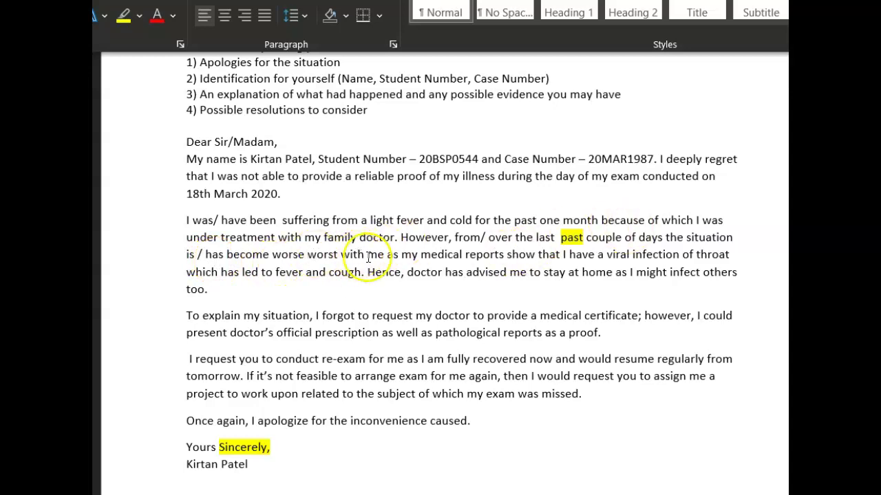
pyautogui.moveTo(384, 254); pyautogui.dragTo(319, 259)
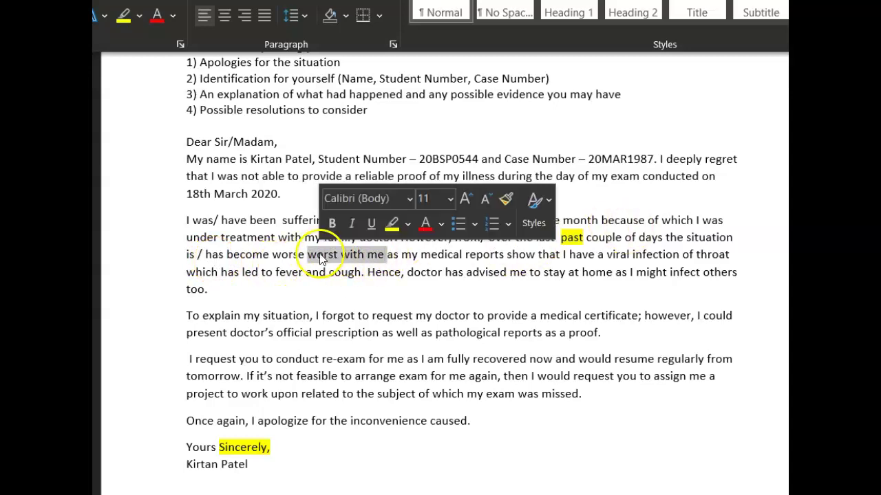
pyautogui.click(394, 230)
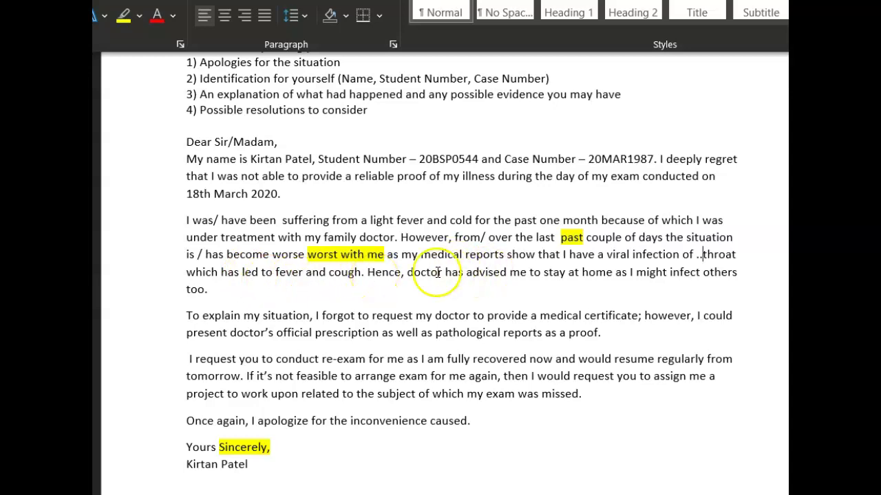
# Insert 'the' before 'doctor' in both sentences, including before 'doctor's official prescription'
pyautogui.click(408, 272)
pyautogui.write('the')
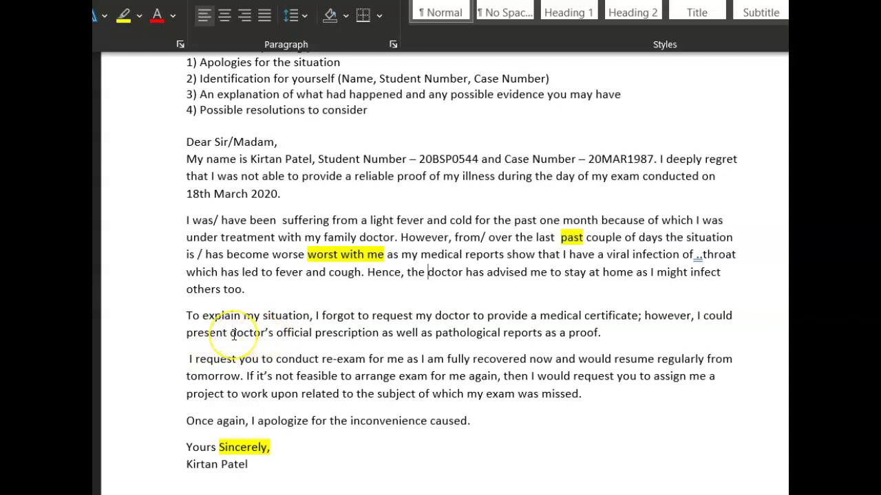
pyautogui.write('the')
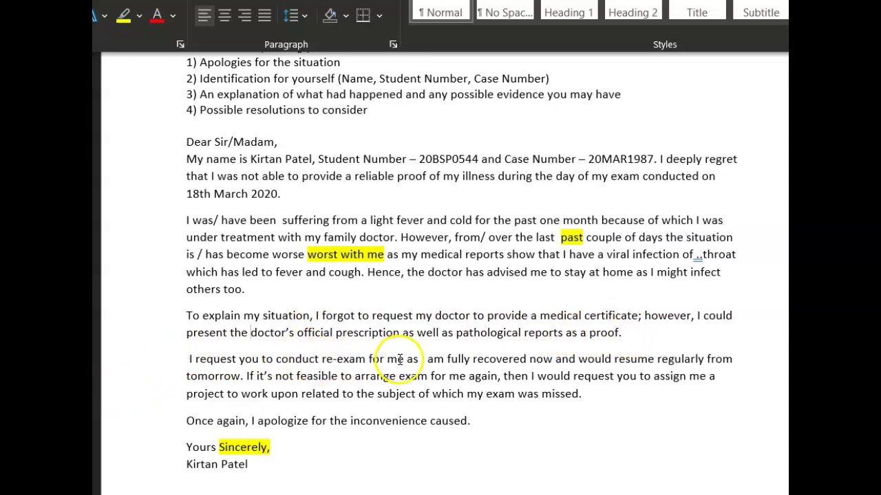
# Add italic '/ wonder if it might be possible for' after 'I request' and insert 'a' before 're-exam'
pyautogui.click(240, 360)
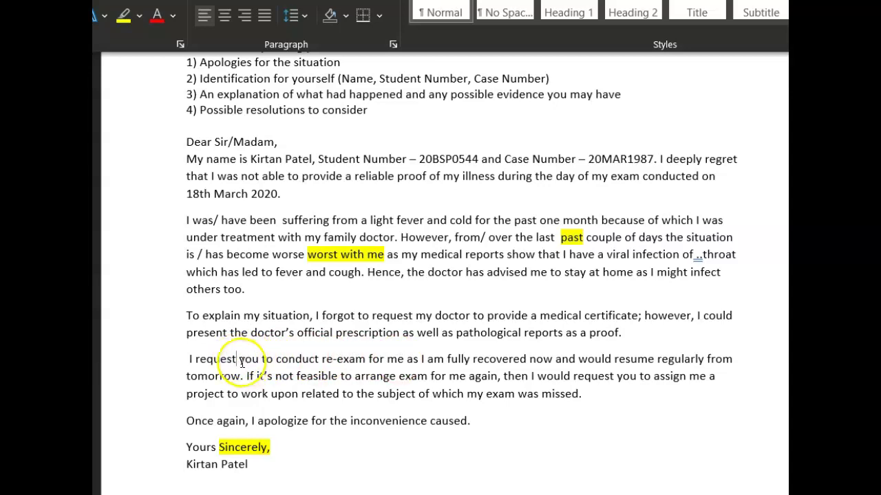
pyautogui.write('/ wonder if it')
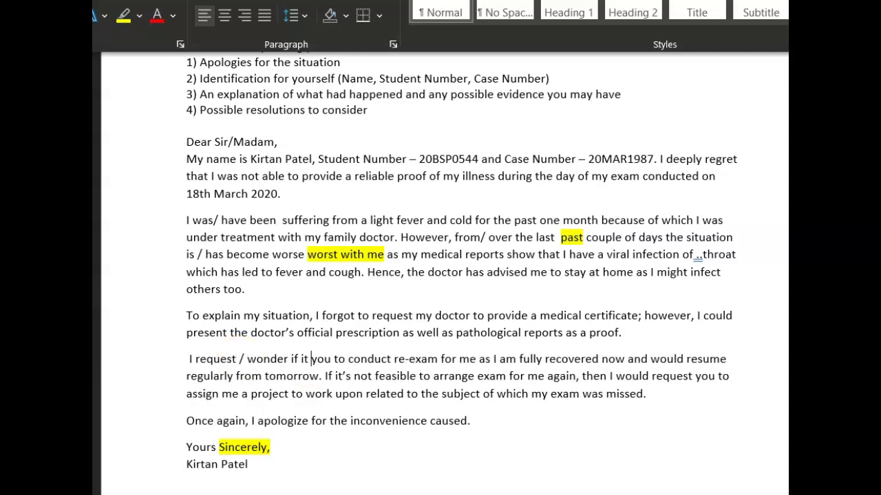
pyautogui.write(' might be poss')
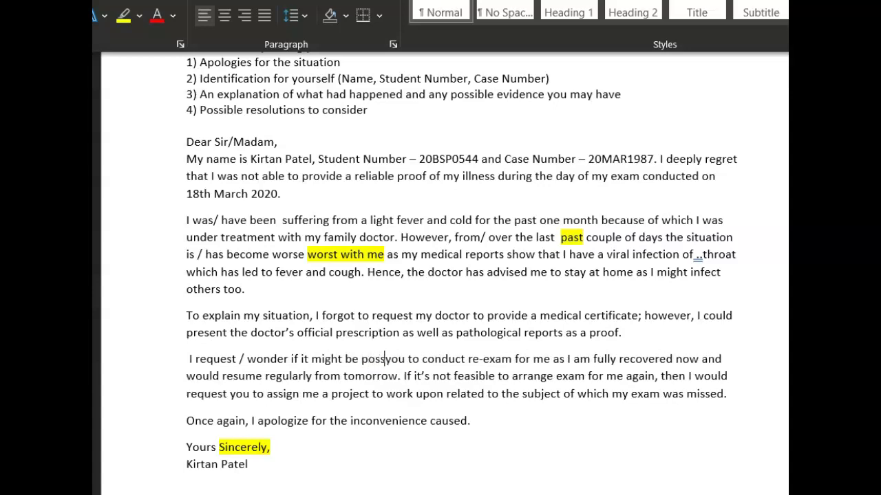
pyautogui.write('ible for y')
pyautogui.press('BackSpace')
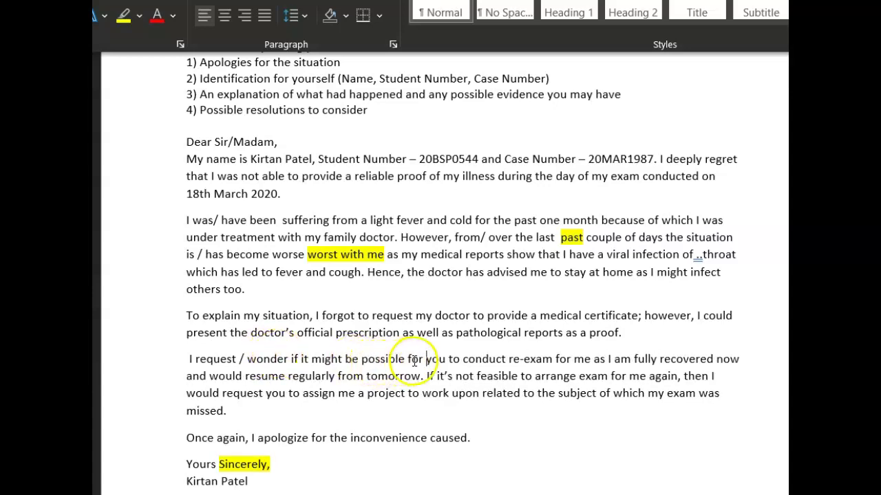
pyautogui.moveTo(422, 359); pyautogui.dragTo(248, 358)
pyautogui.click(297, 329)
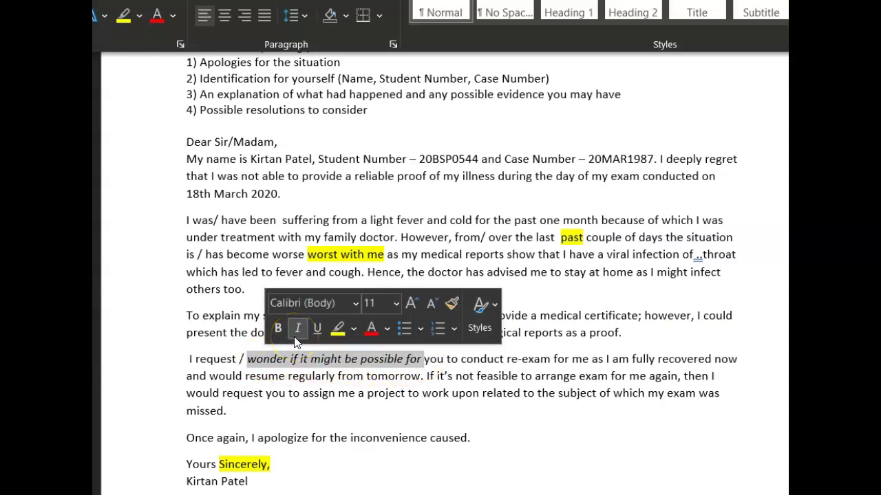
pyautogui.click(507, 358)
pyautogui.write('a')
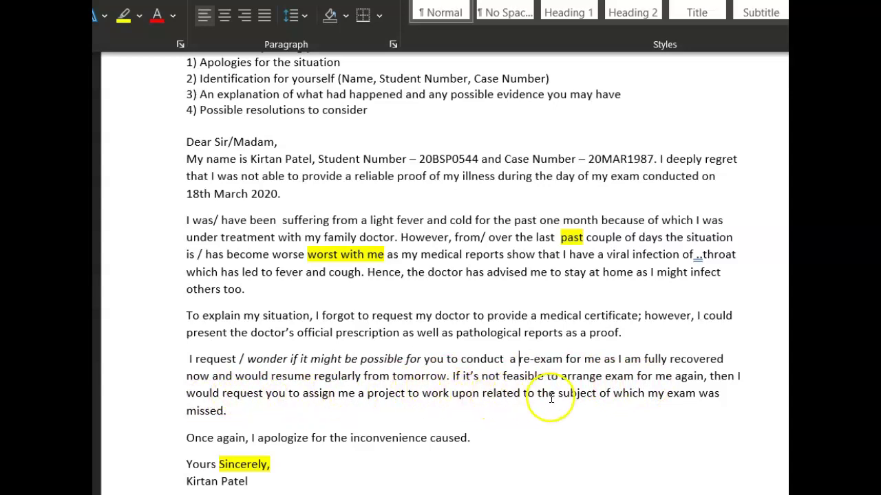
# Highlight 'upon', 'which' and the clause 'of which my exam was missed.' in yellow
pyautogui.doubleClick(465, 393)
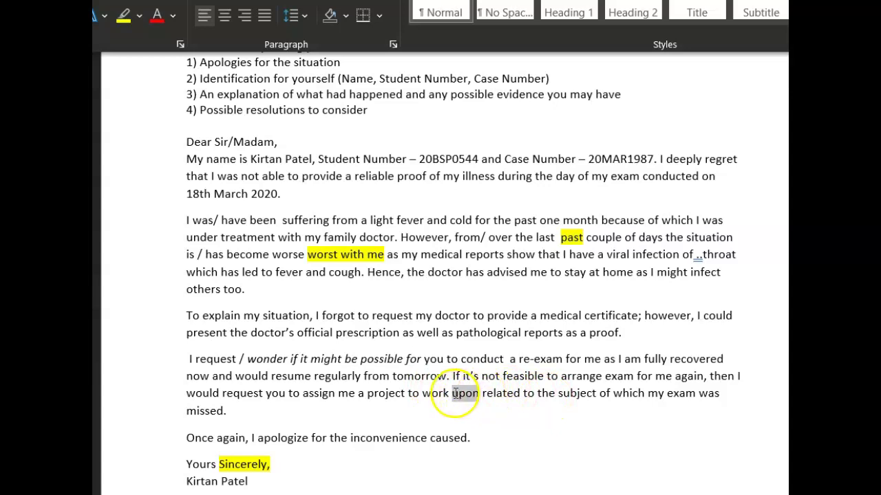
pyautogui.click(527, 364)
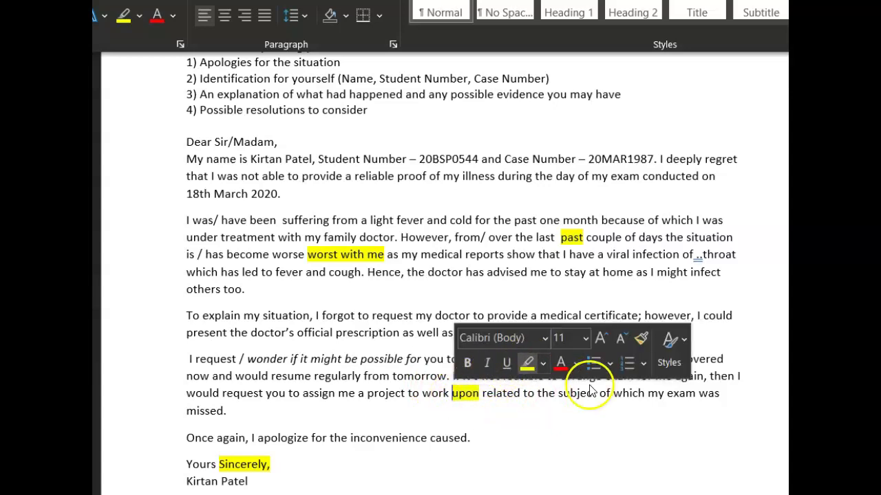
pyautogui.doubleClick(627, 394)
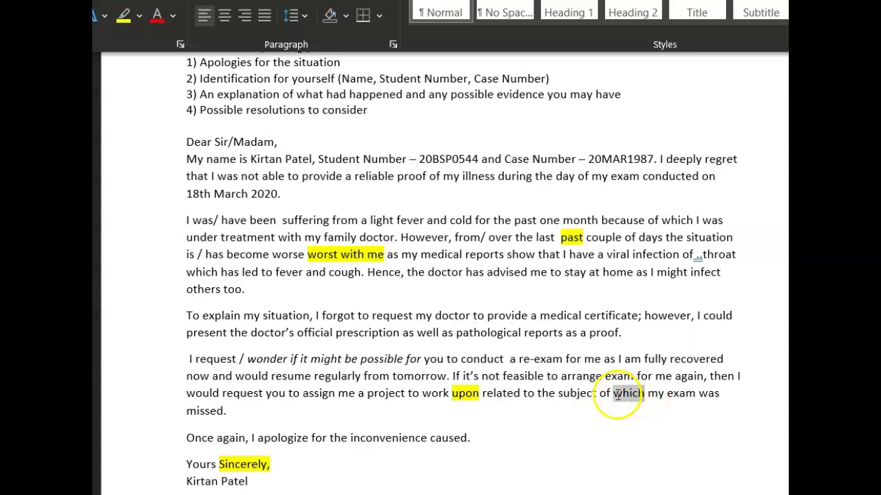
pyautogui.click(691, 369)
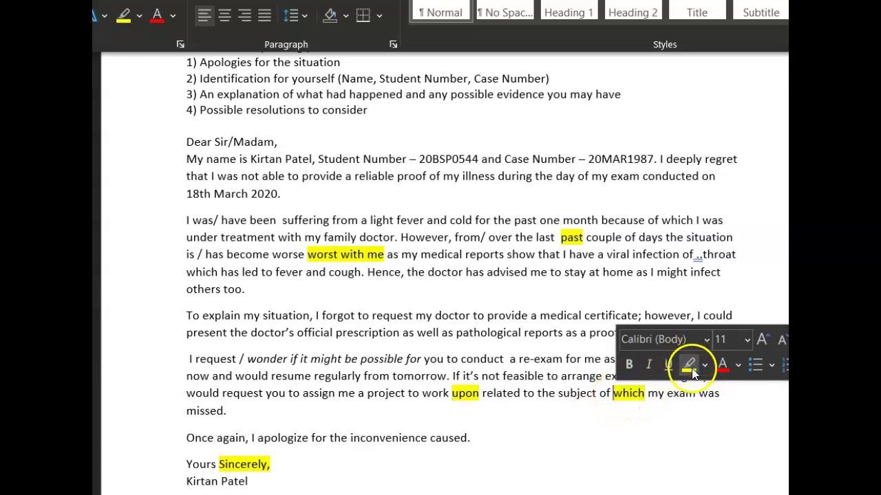
pyautogui.moveTo(599, 393); pyautogui.dragTo(753, 432)
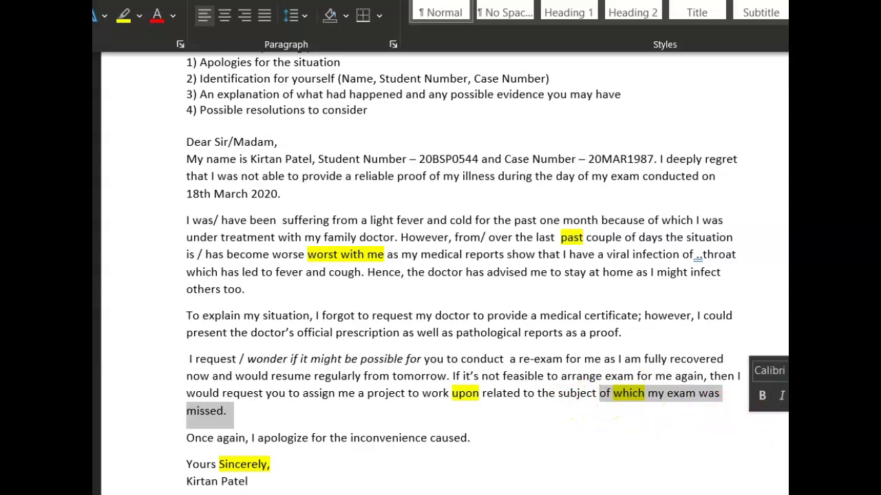
pyautogui.click(819, 396)
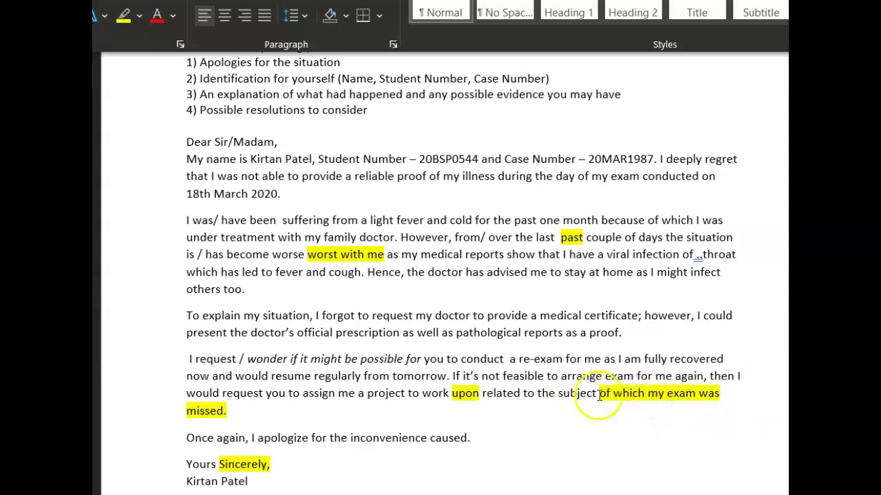